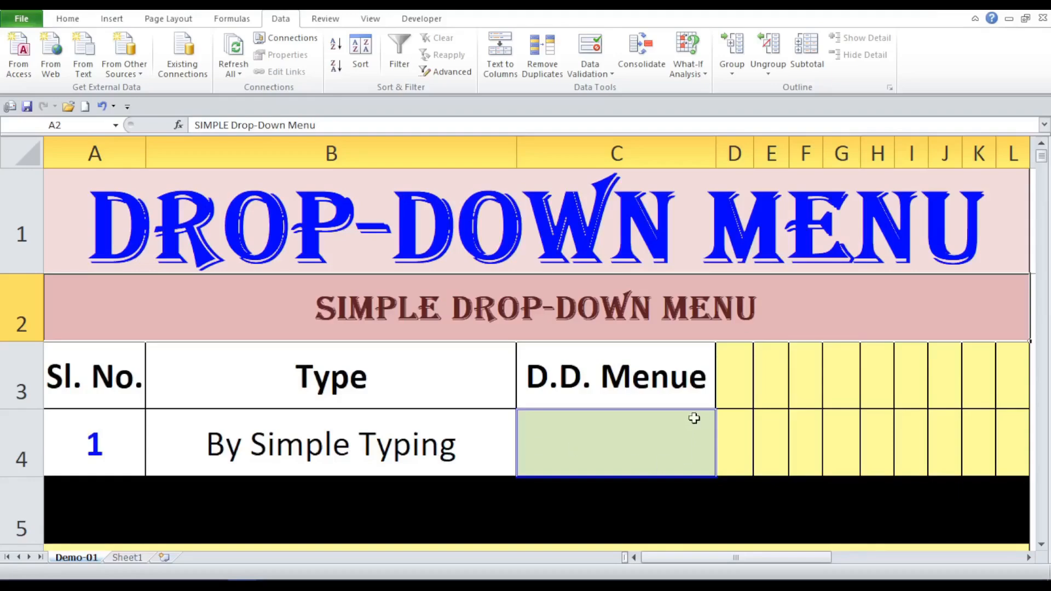
left_click(693, 418)
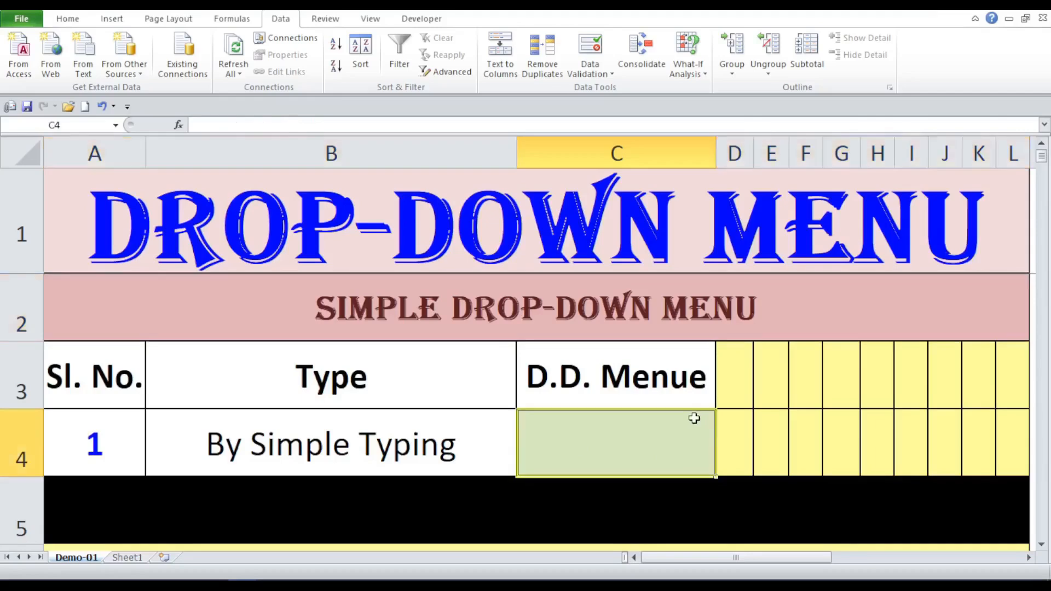
left_click(726, 420)
left_click(440, 431)
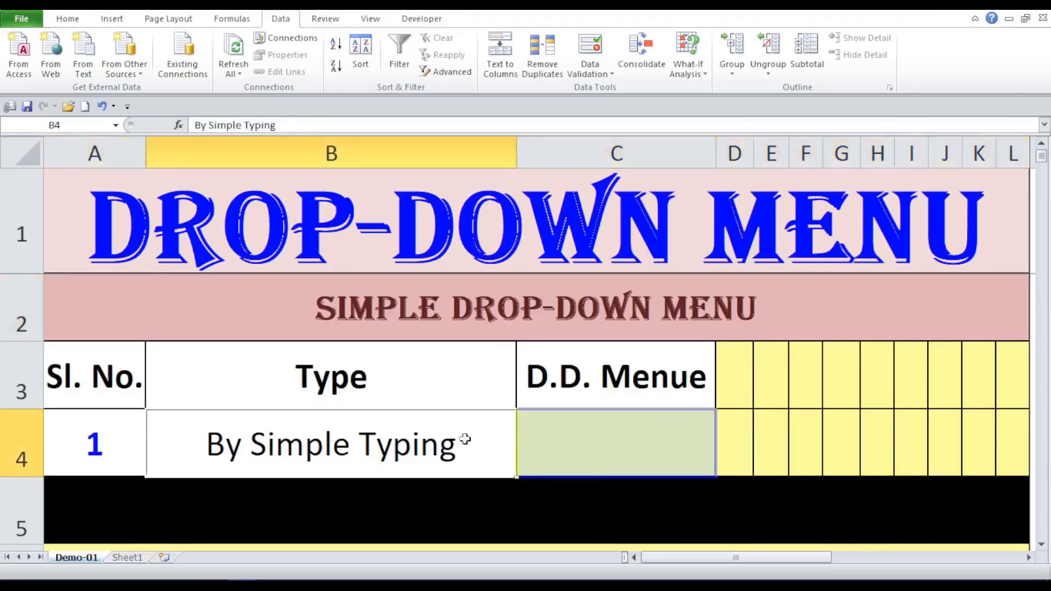
left_click_drag(837, 432, 861, 417)
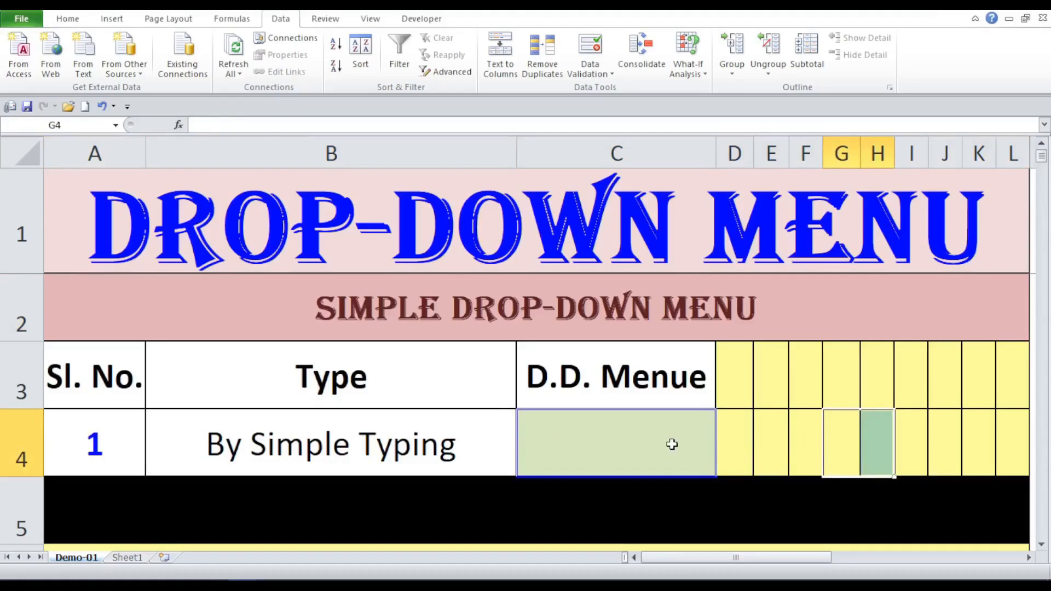
left_click(67, 19)
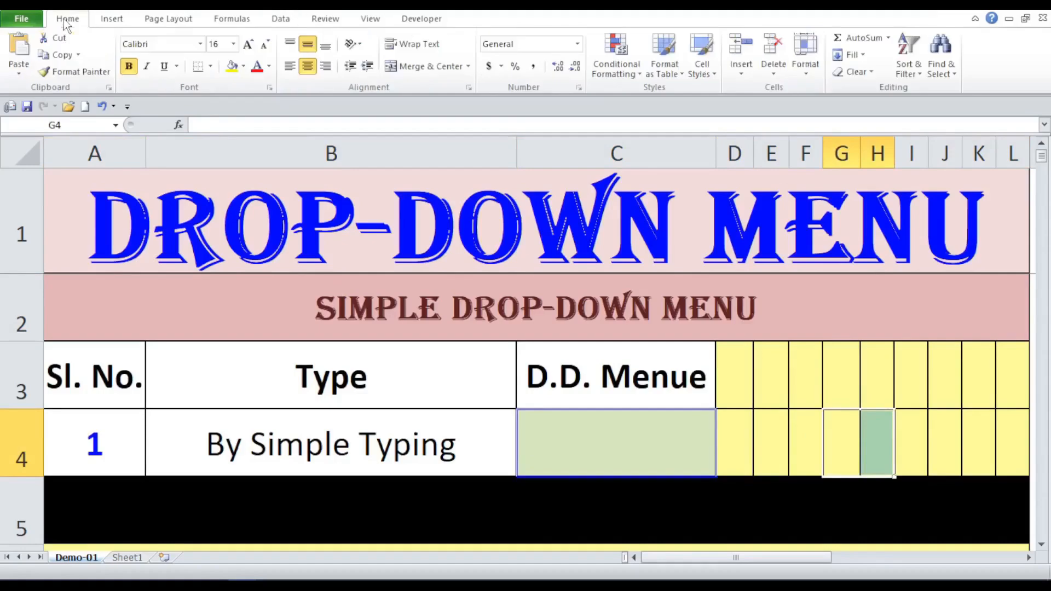
Set data validation on cell C4 to allow a List with the source 1,2,3,4,5,6,7,8,9,10
left_click(628, 443)
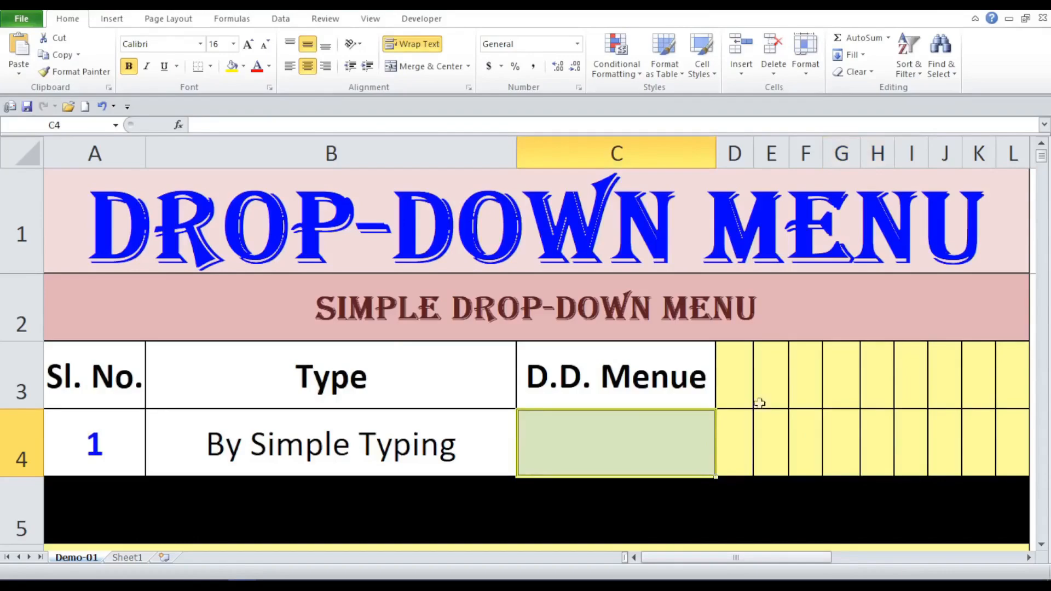
left_click(279, 20)
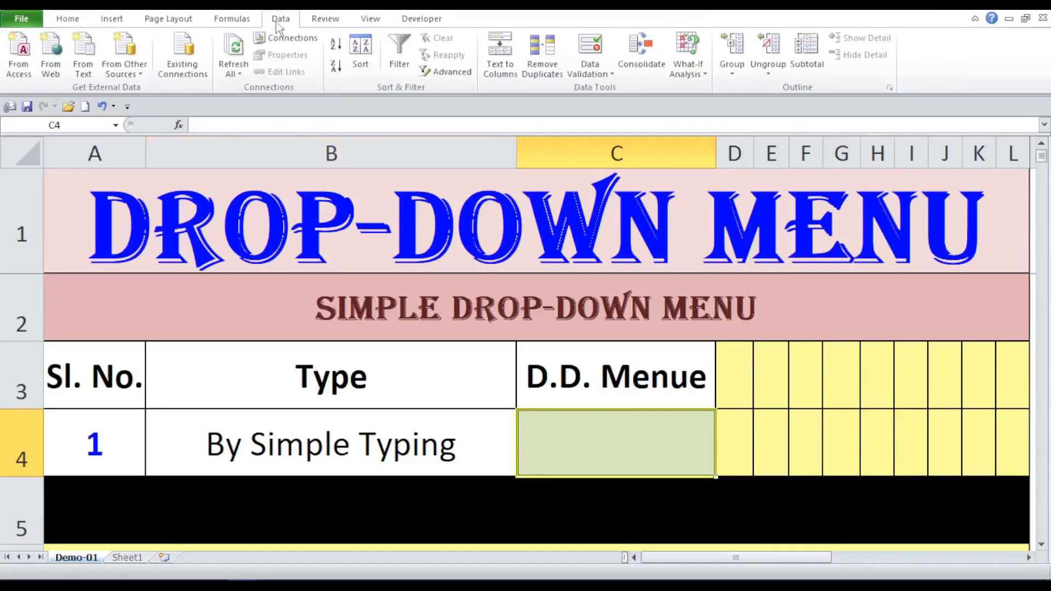
left_click(612, 73)
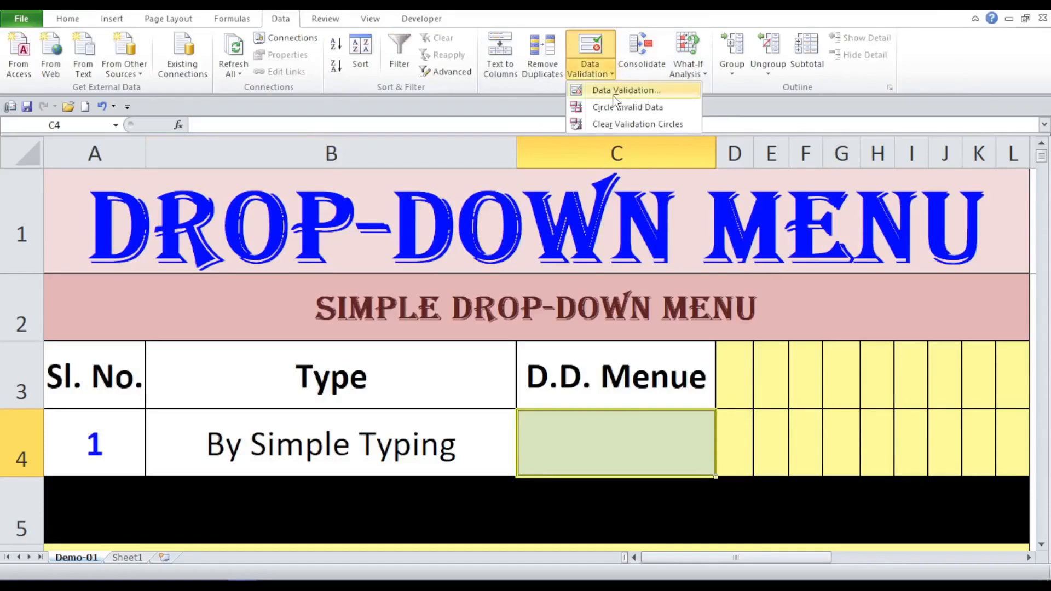
left_click(613, 91)
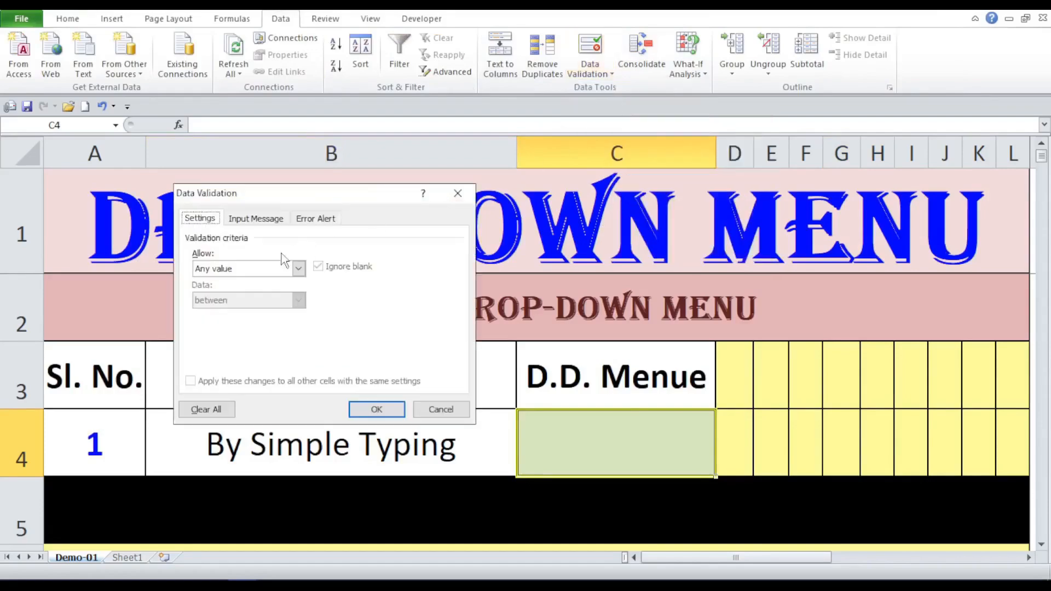
left_click(299, 268)
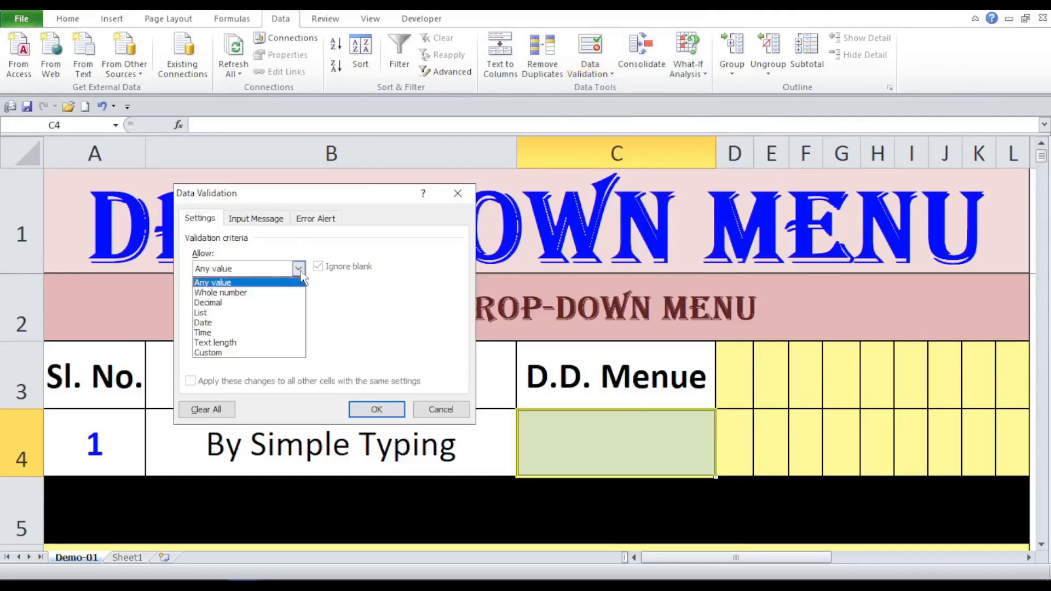
left_click(242, 313)
left_click(249, 330)
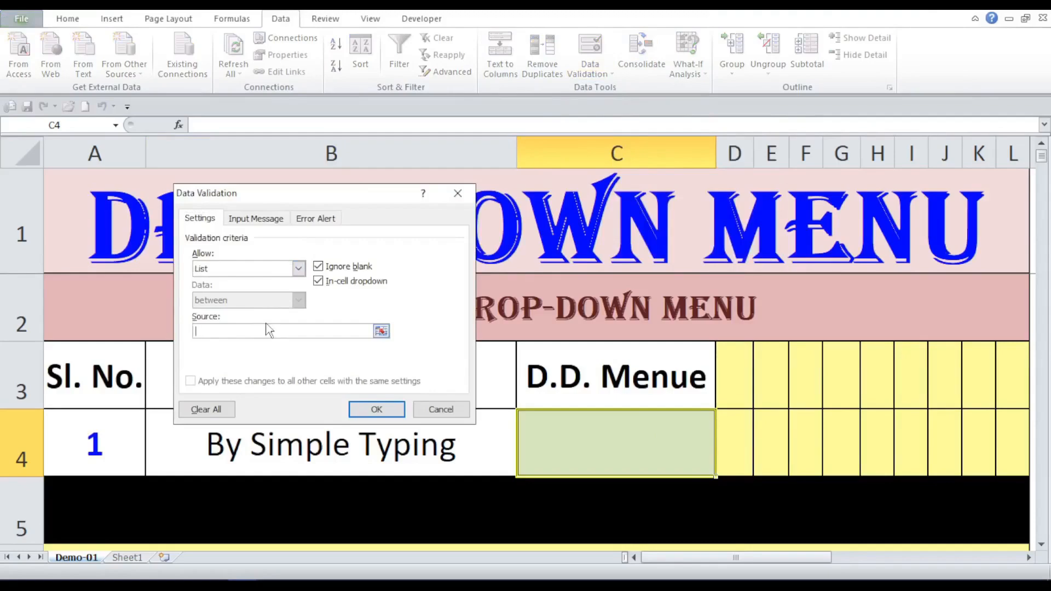
type("1,2,3,4,5,6,7,8,9,10")
Paste "Select the Roll Number from Dropdown menu." as the input message of the validation
left_click(253, 219)
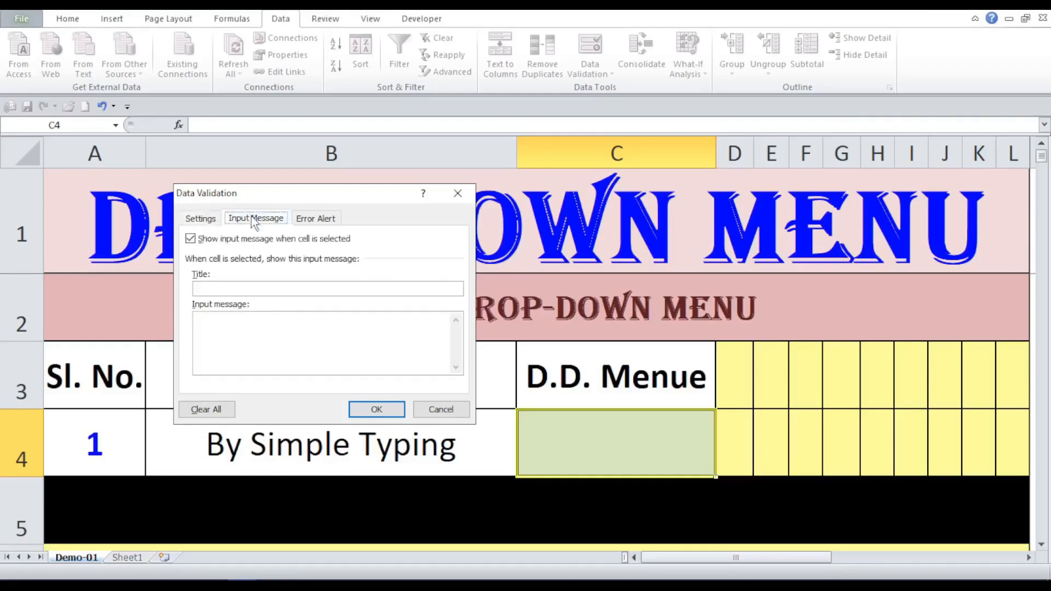
left_click(233, 331)
right_click(233, 331)
left_click(257, 376)
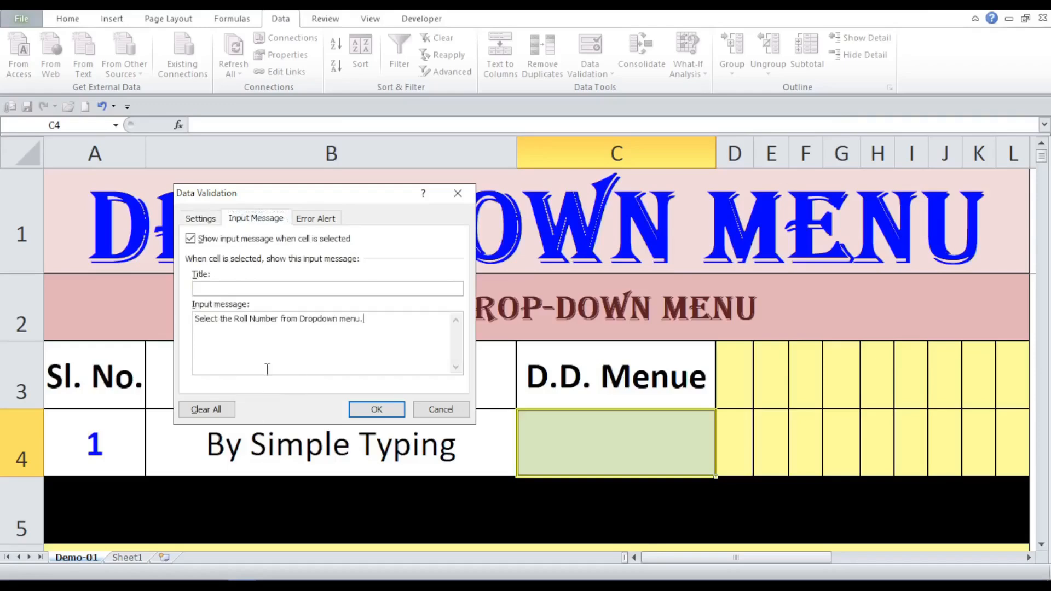
Copy "Roll Number" from the input message into its title and apply the validation
left_click_drag(279, 324, 233, 323)
right_click(253, 321)
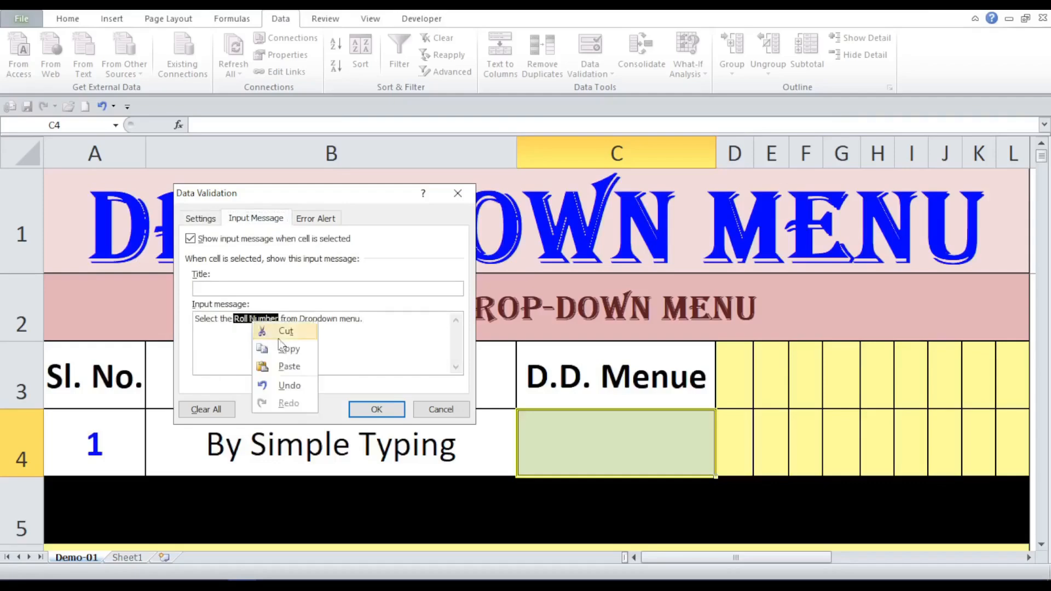
left_click(286, 344)
left_click(247, 288)
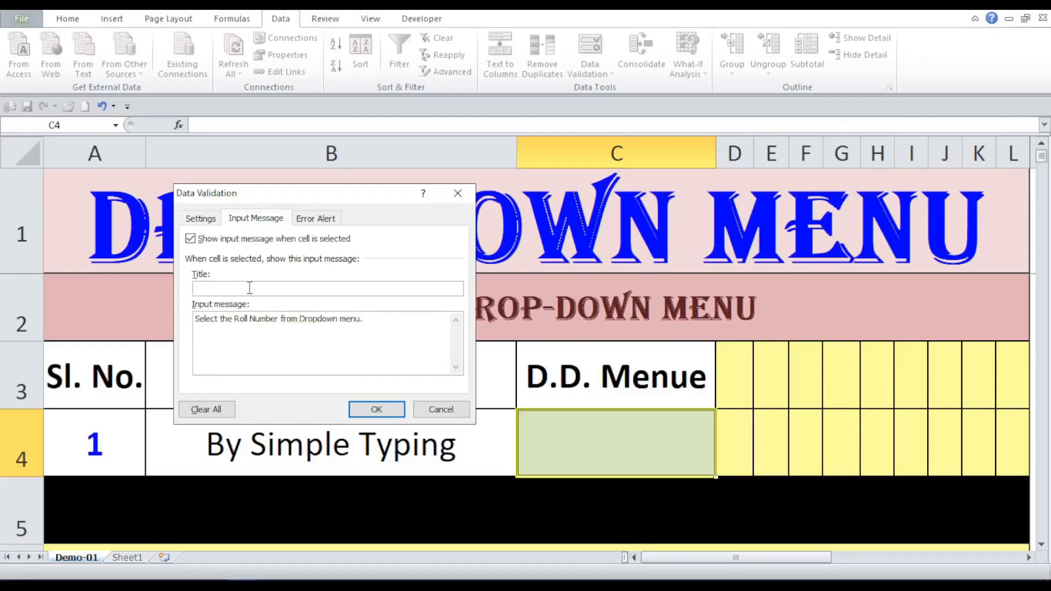
right_click(248, 288)
left_click(280, 334)
left_click(376, 409)
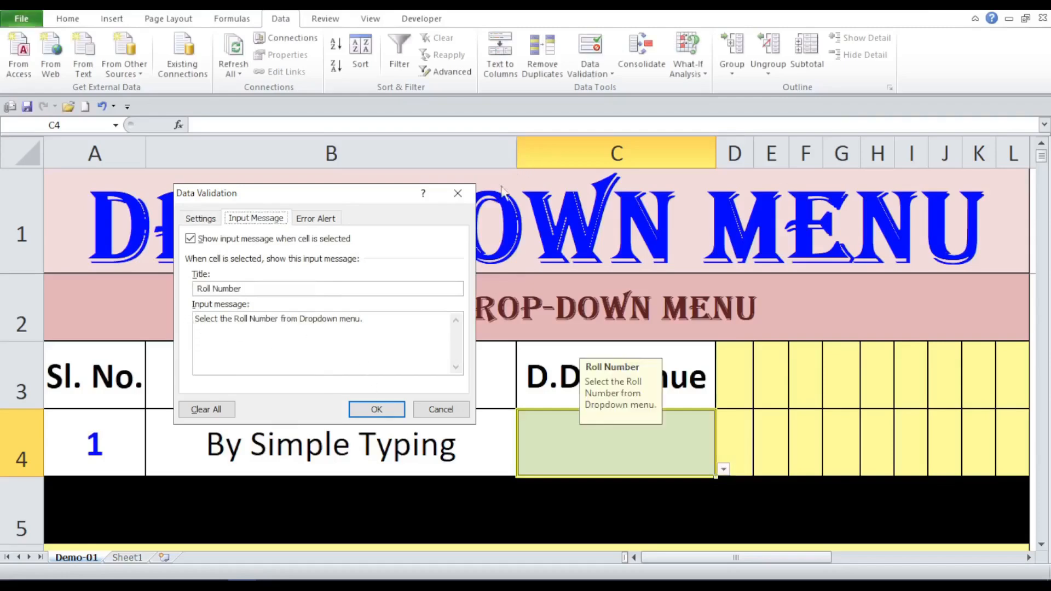
Paste "Stop! Select the Roll Number from the List only." as the validation's error message
left_click(316, 220)
left_click(361, 329)
right_click(361, 332)
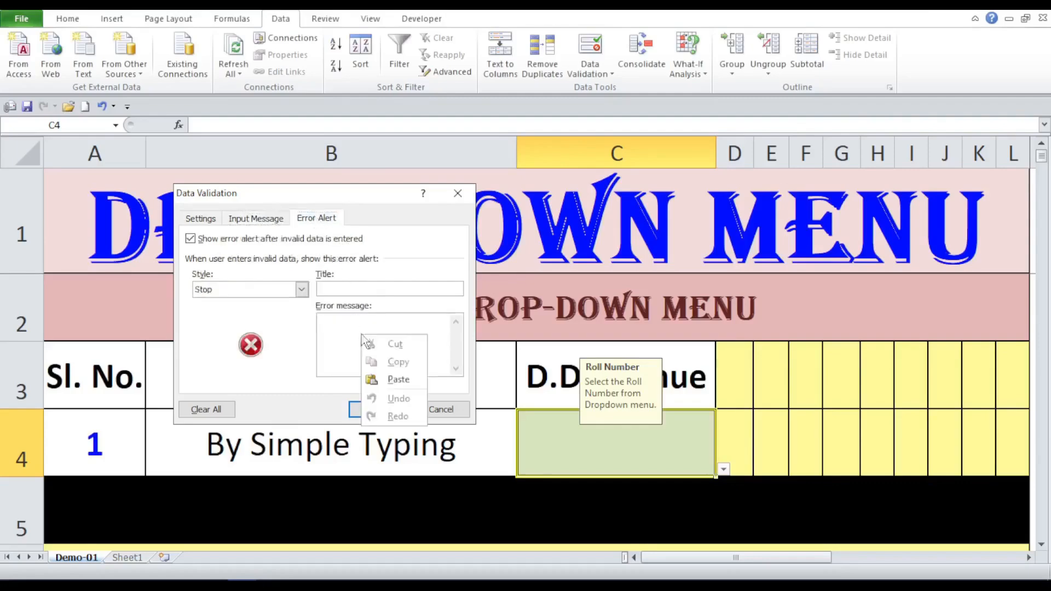
left_click(395, 382)
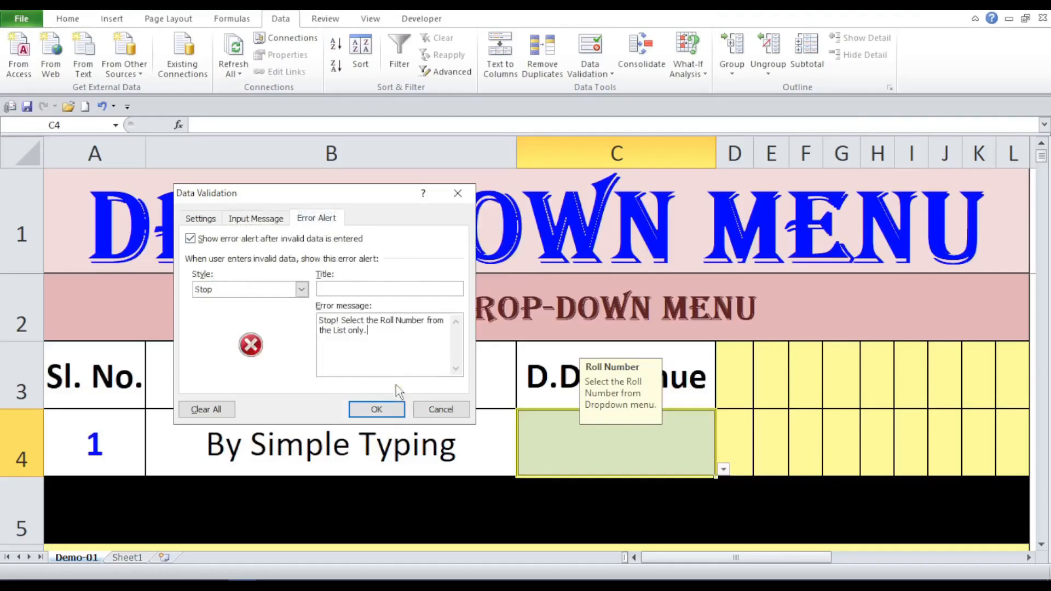
Copy "Stop!" from the error message into the error alert's title
left_click_drag(340, 322, 303, 327)
right_click(326, 322)
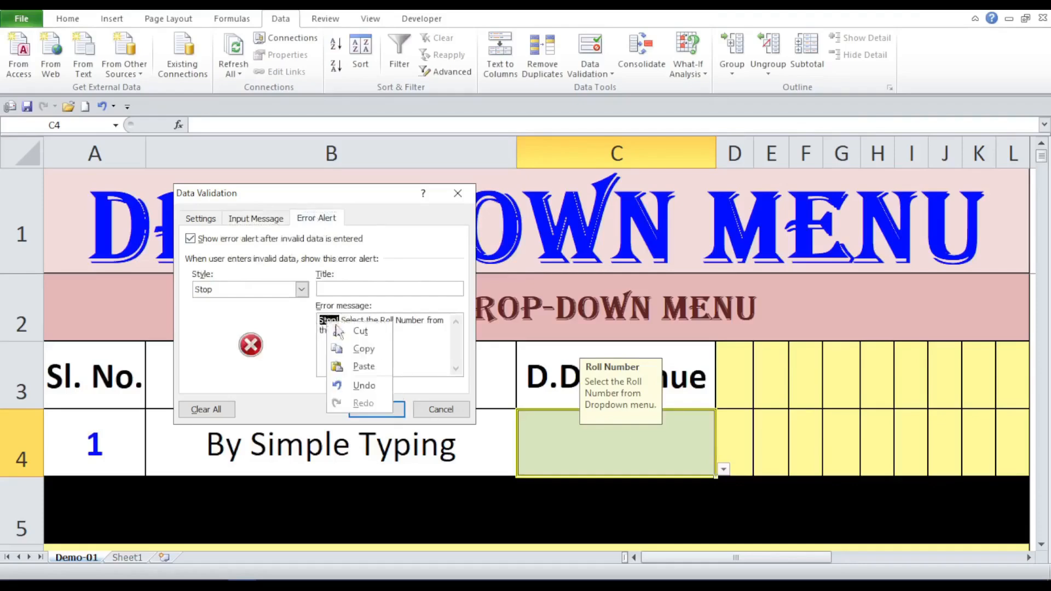
left_click(363, 350)
left_click(345, 288)
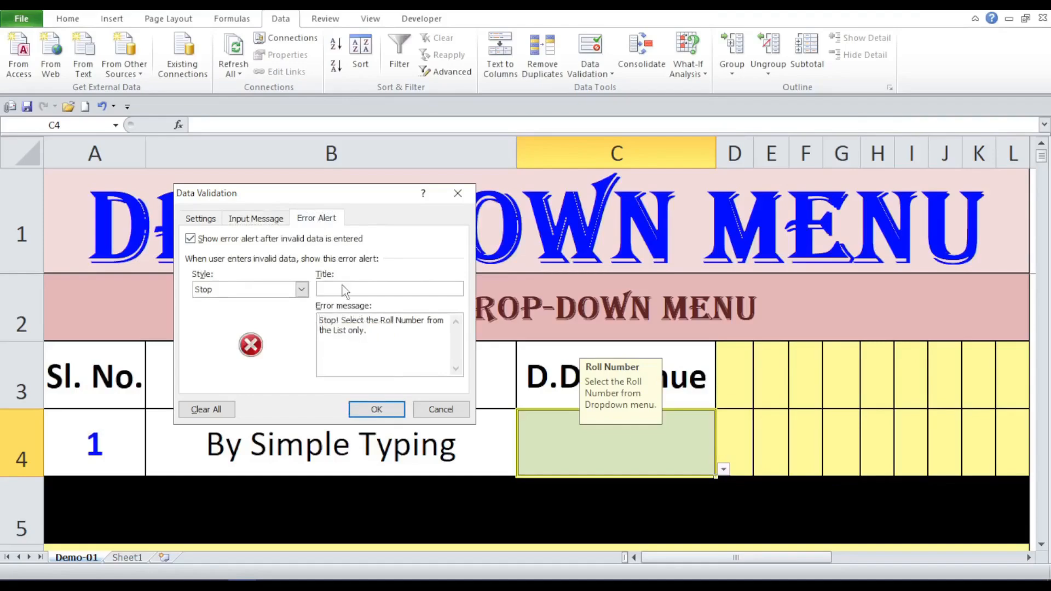
right_click(343, 287)
left_click(377, 331)
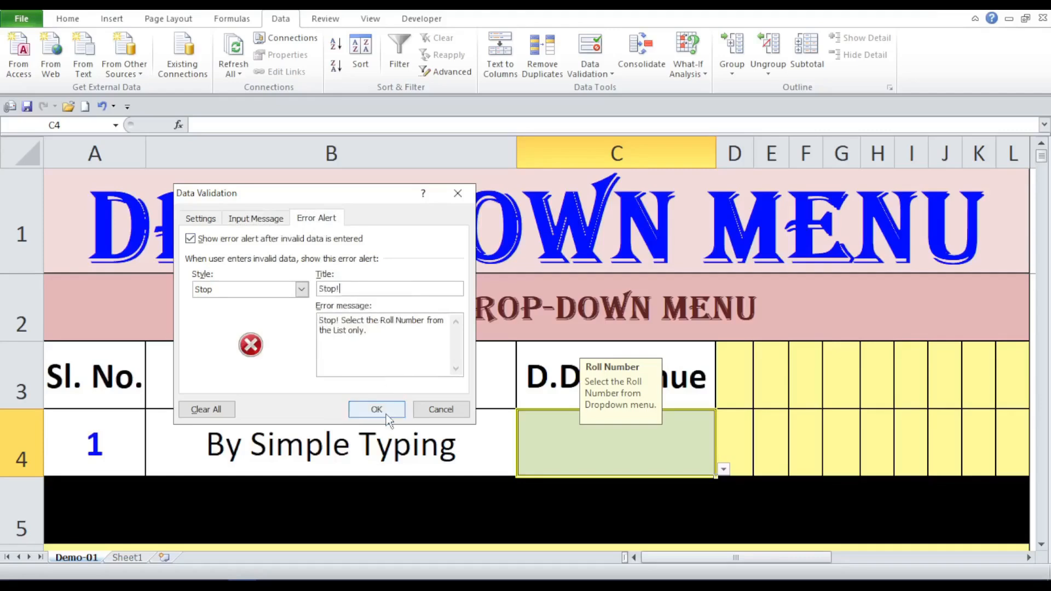
Try the Warning style for the error alert, and switch it back to Stop
left_click(302, 289)
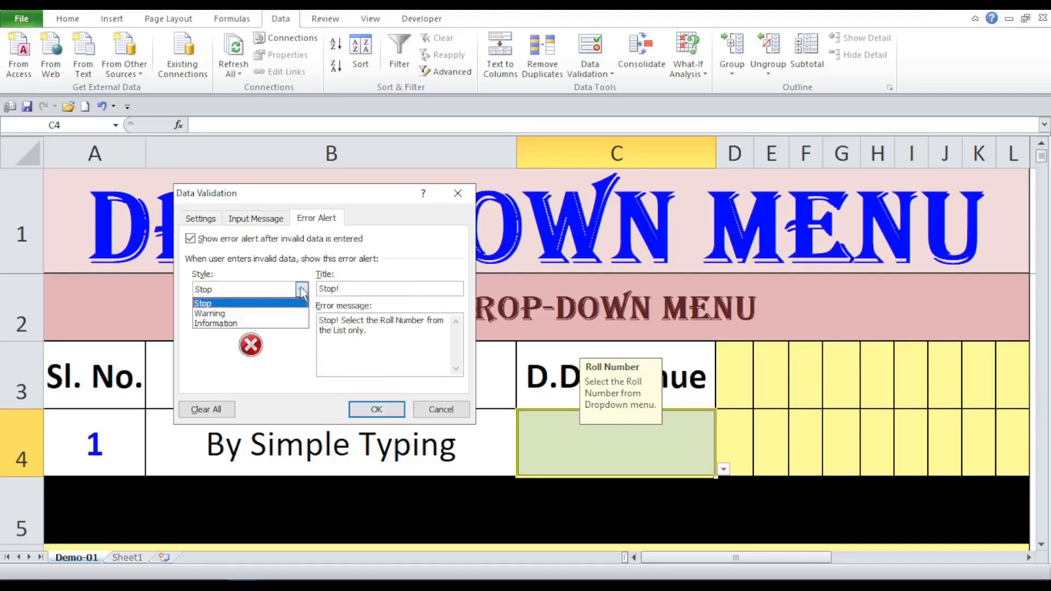
left_click(258, 313)
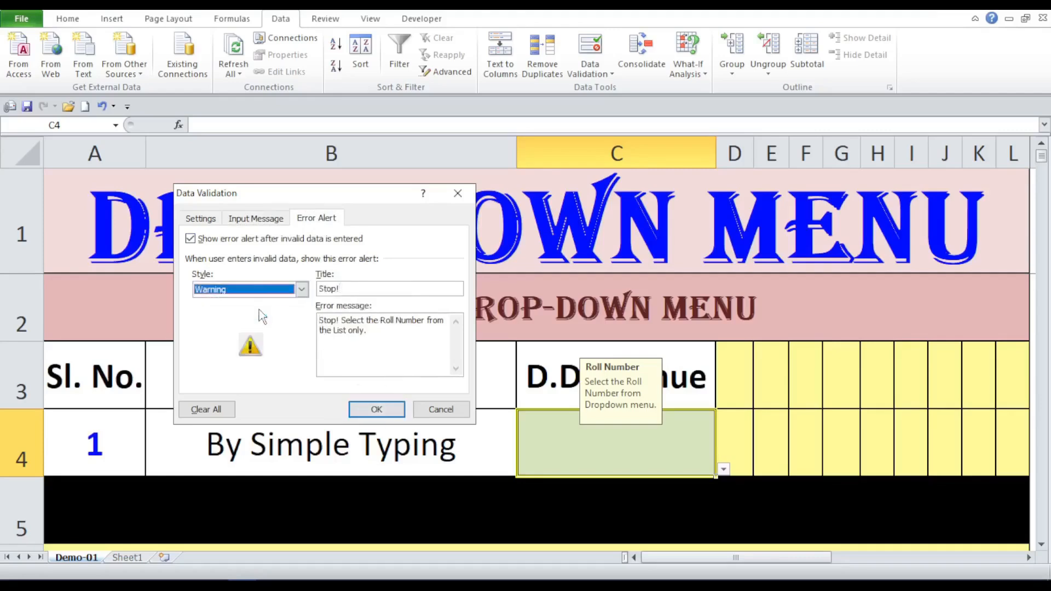
left_click(301, 289)
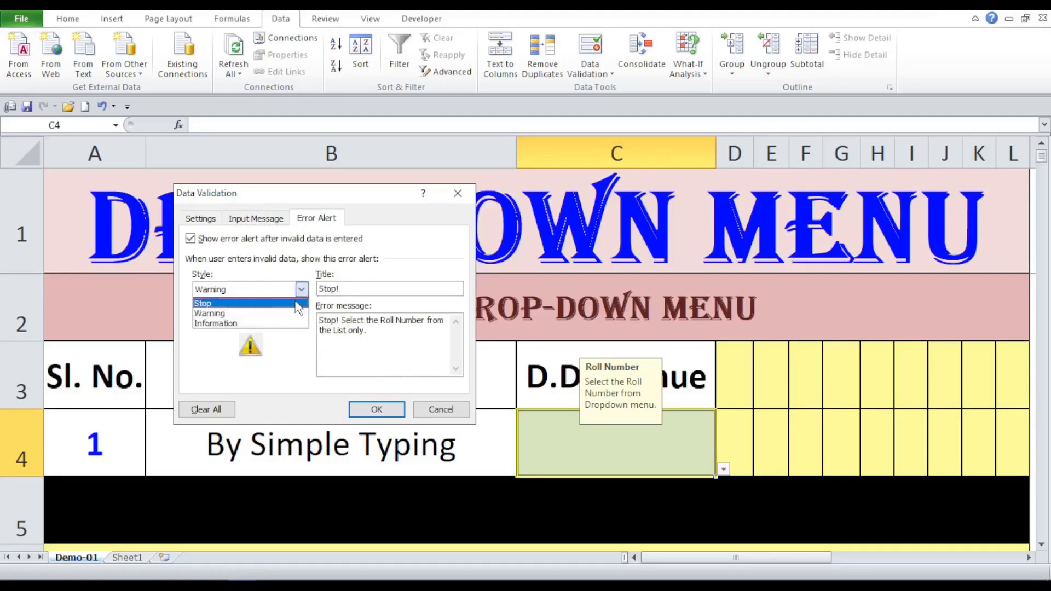
left_click(294, 302)
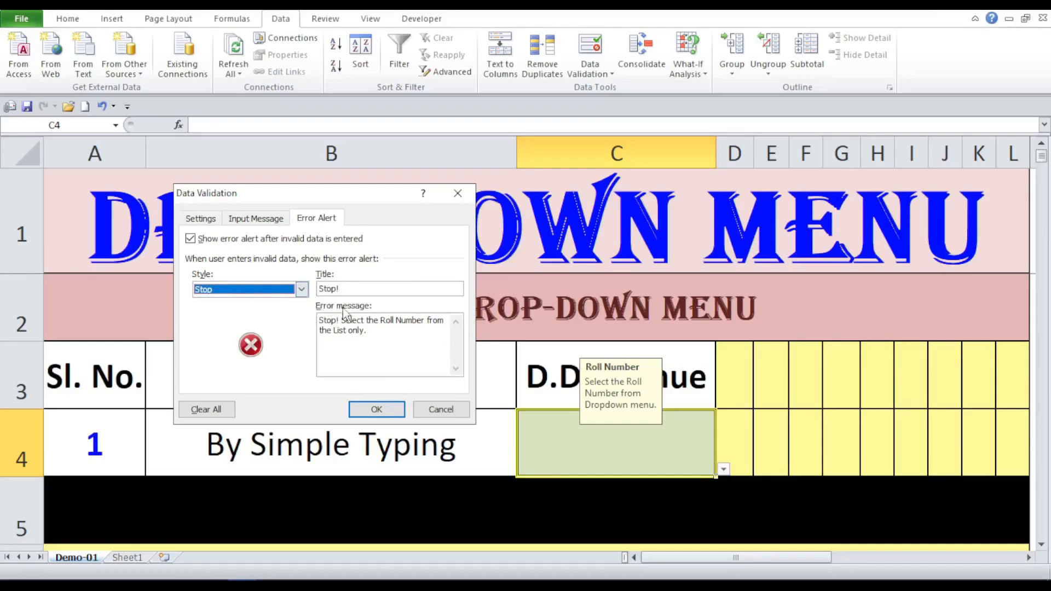
Choose Stop as the error alert style and apply the validation settings to cell C4
left_click(402, 412)
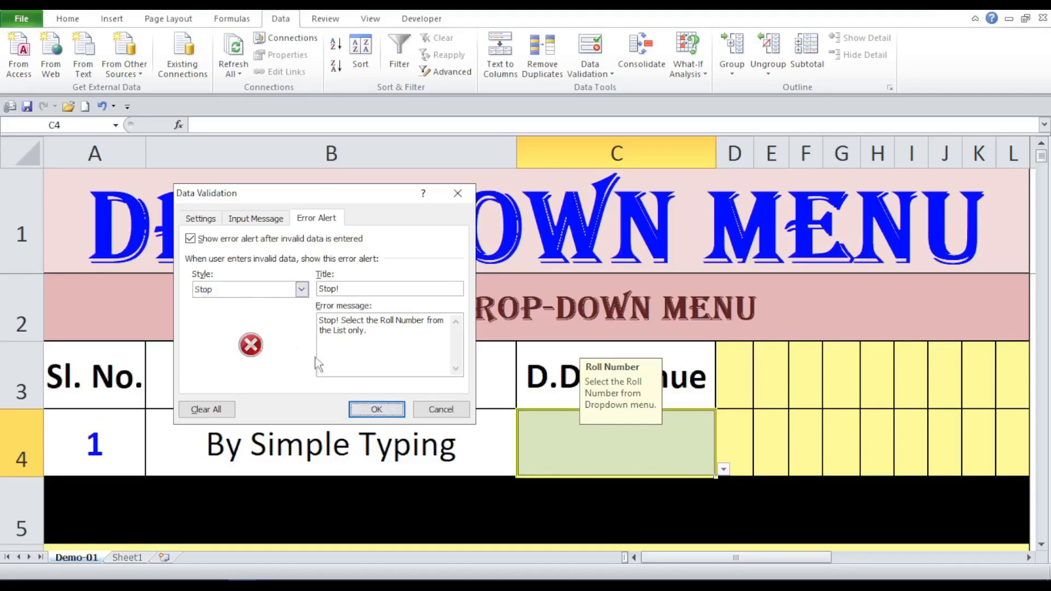
left_click(301, 291)
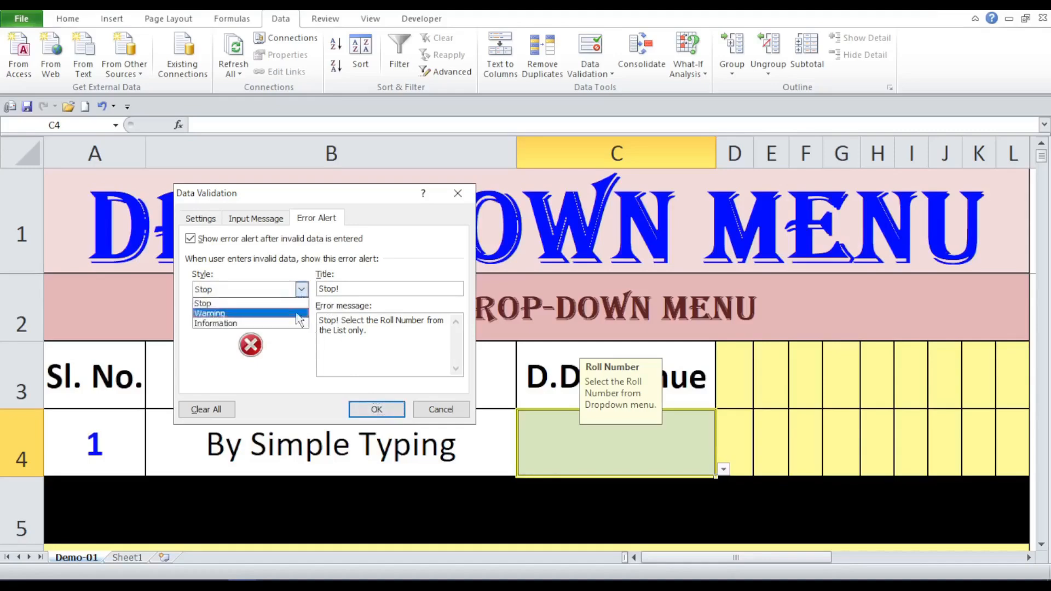
left_click(274, 304)
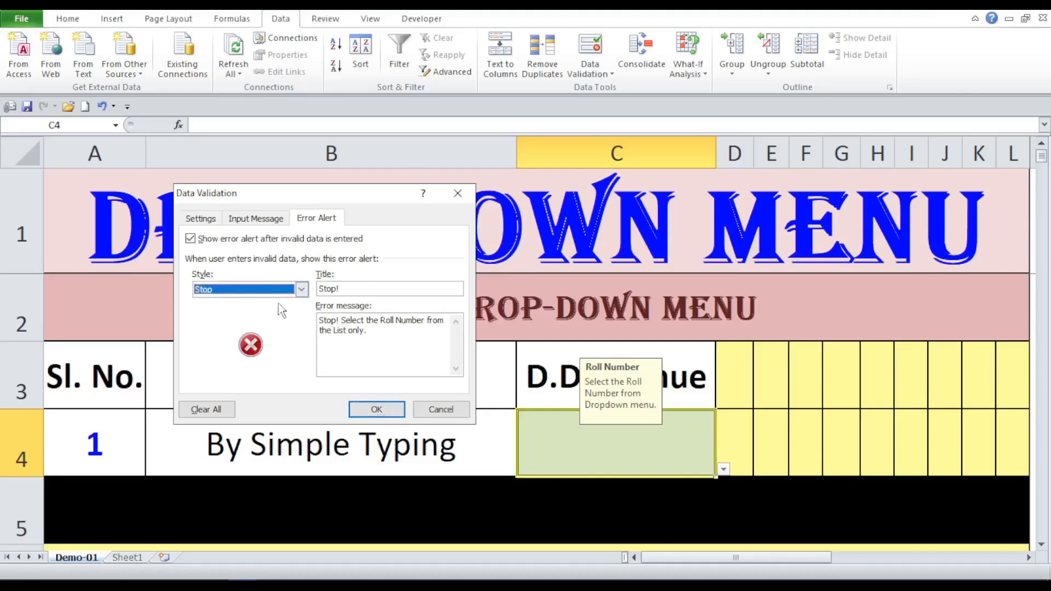
left_click(376, 410)
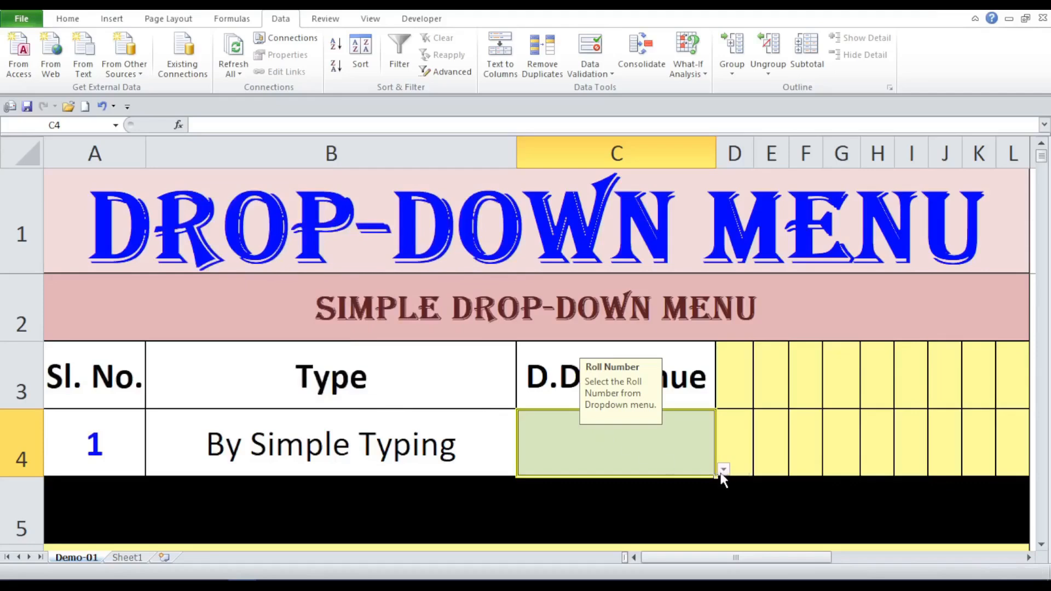
Choose 10 from the drop-down list in cell C4
left_click(722, 471)
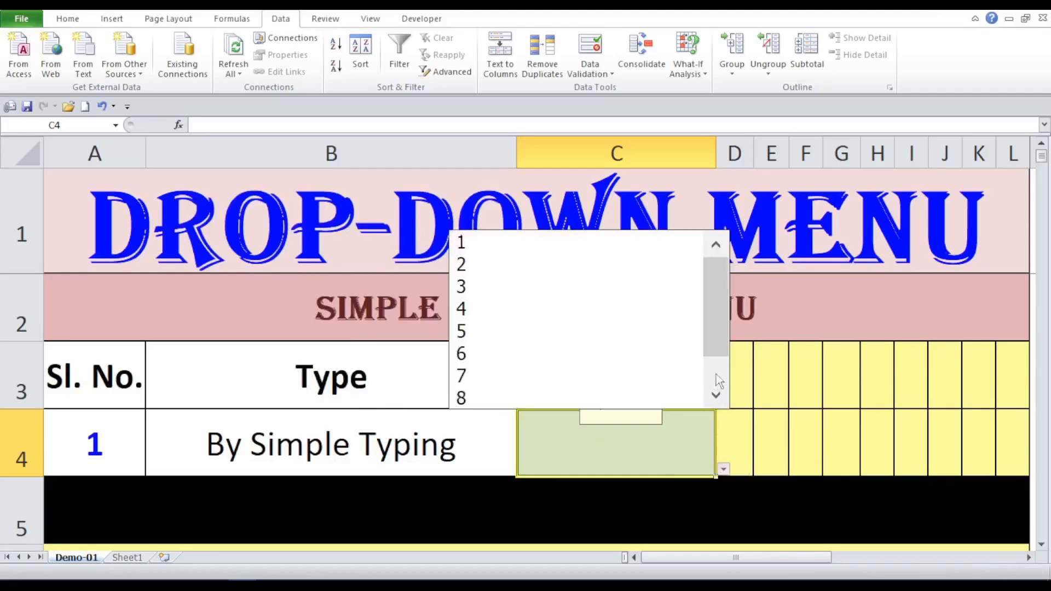
left_click_drag(718, 359, 718, 384)
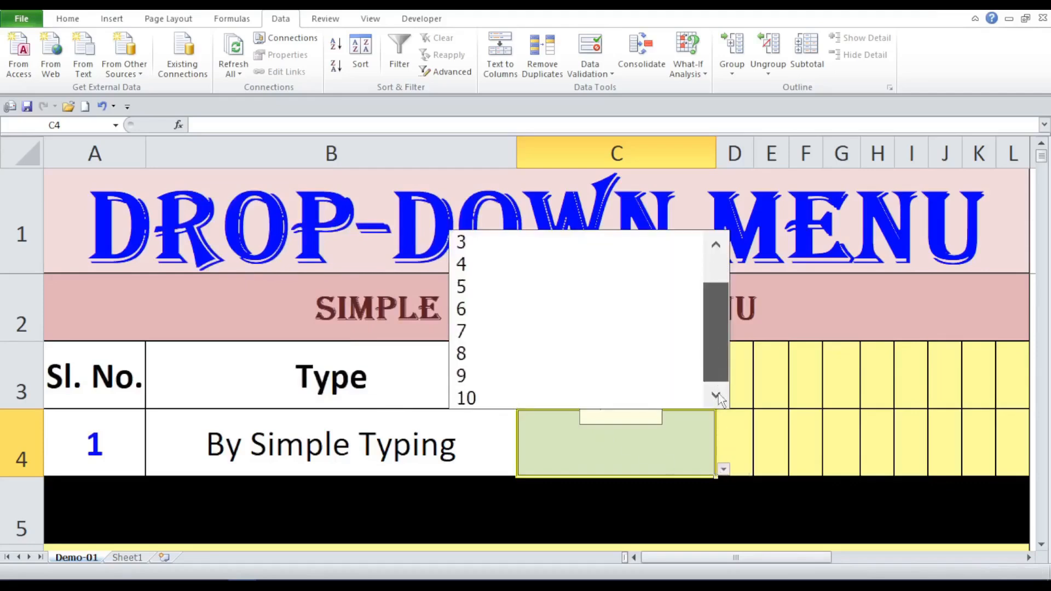
left_click(535, 397)
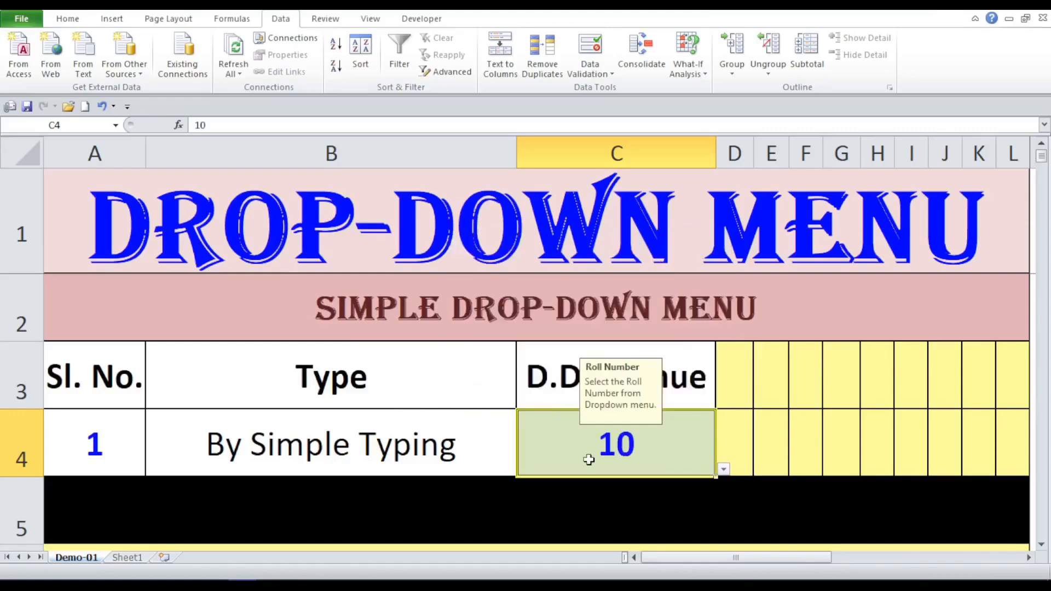
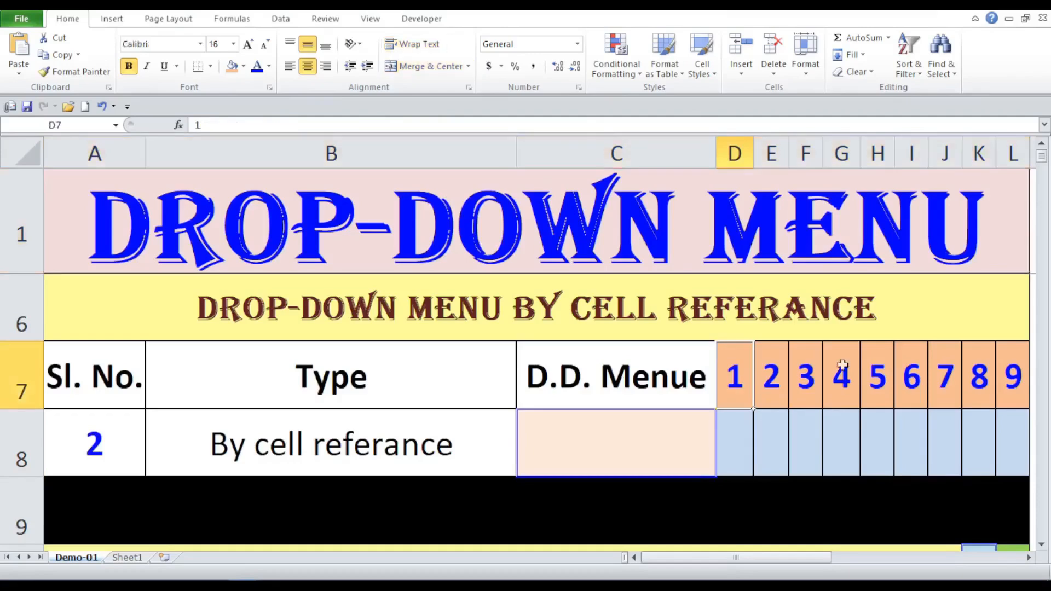
left_click(1018, 371)
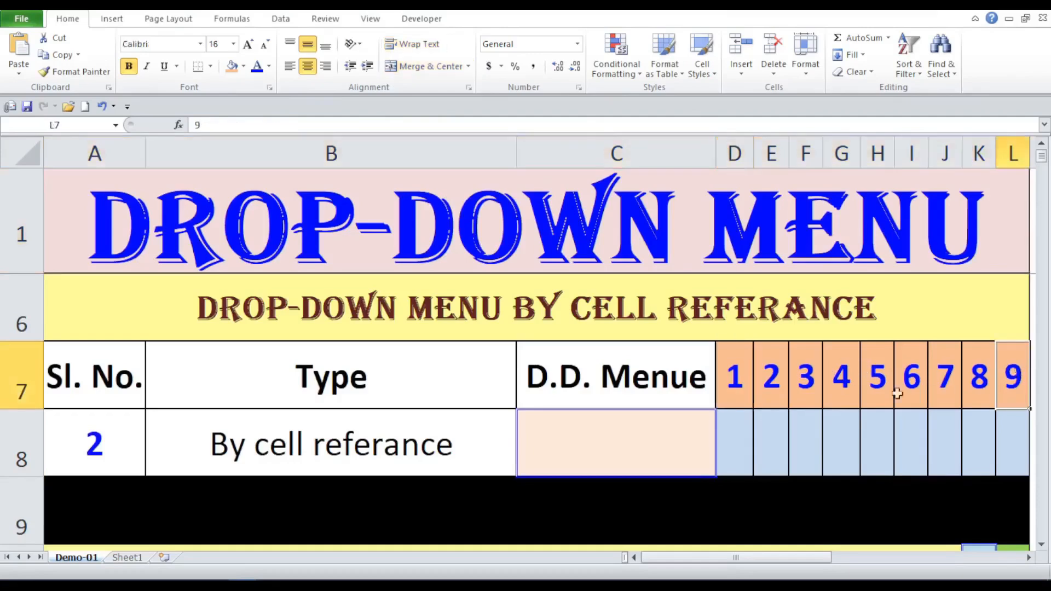
left_click(726, 394)
left_click_drag(725, 394, 1004, 392)
left_click(738, 388)
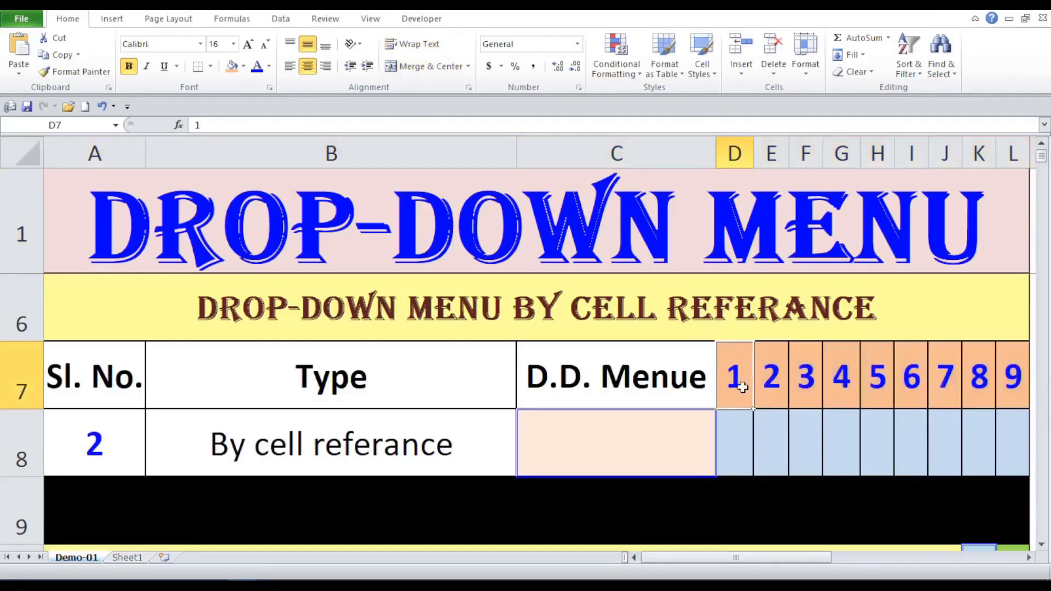
Apply List data validation to cell C8 with the cell range =$D$7:$L$7 as its source
left_click(647, 447)
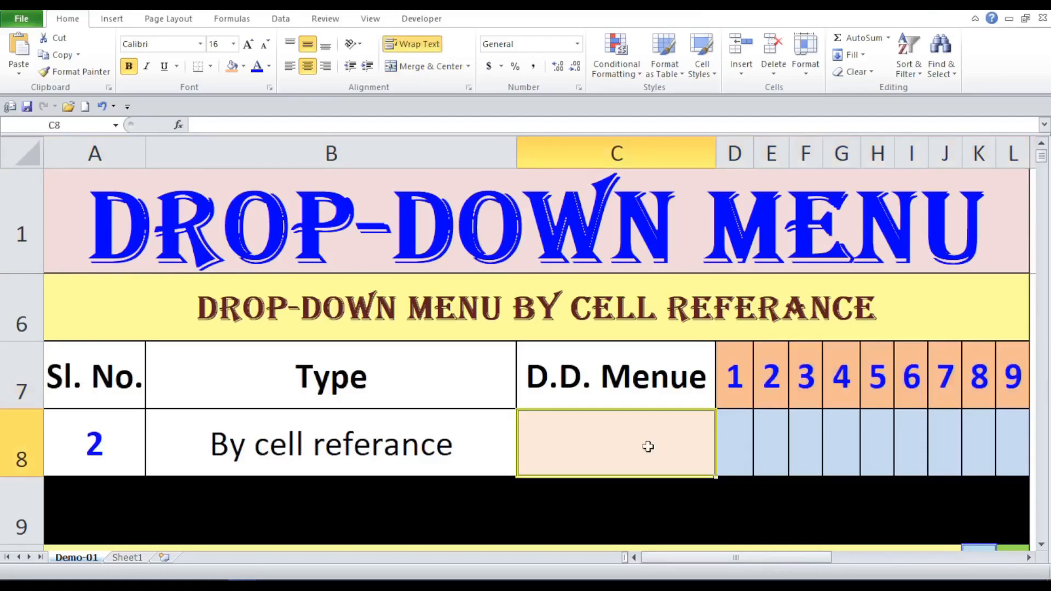
left_click(281, 21)
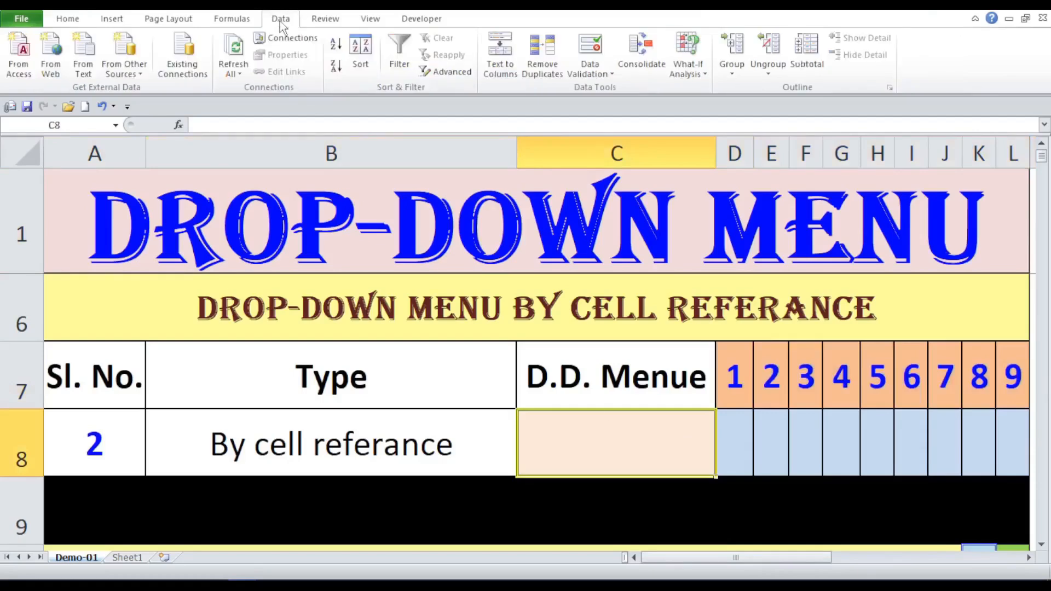
left_click(612, 75)
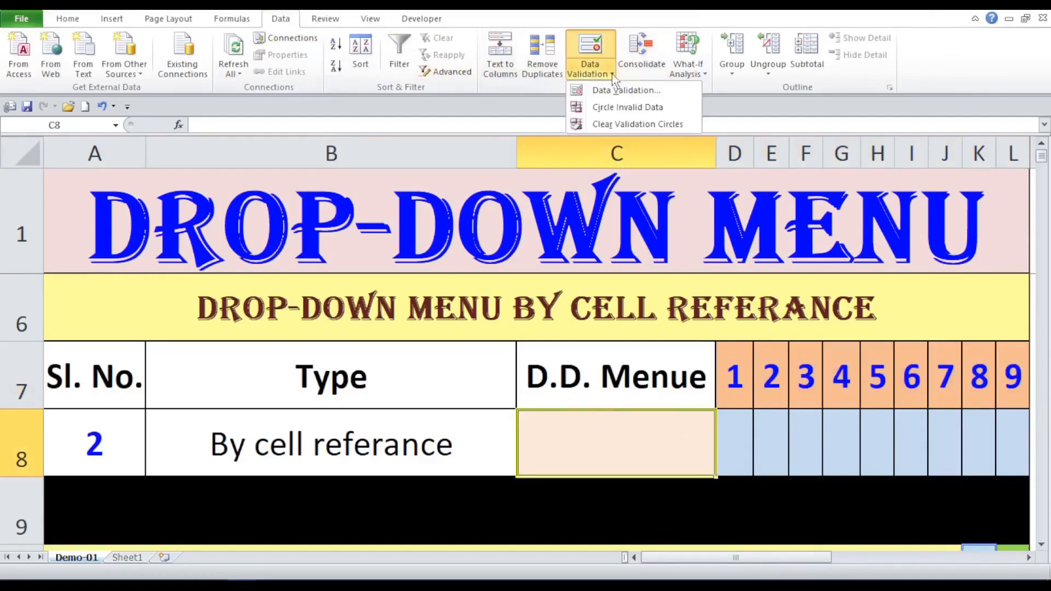
left_click(604, 91)
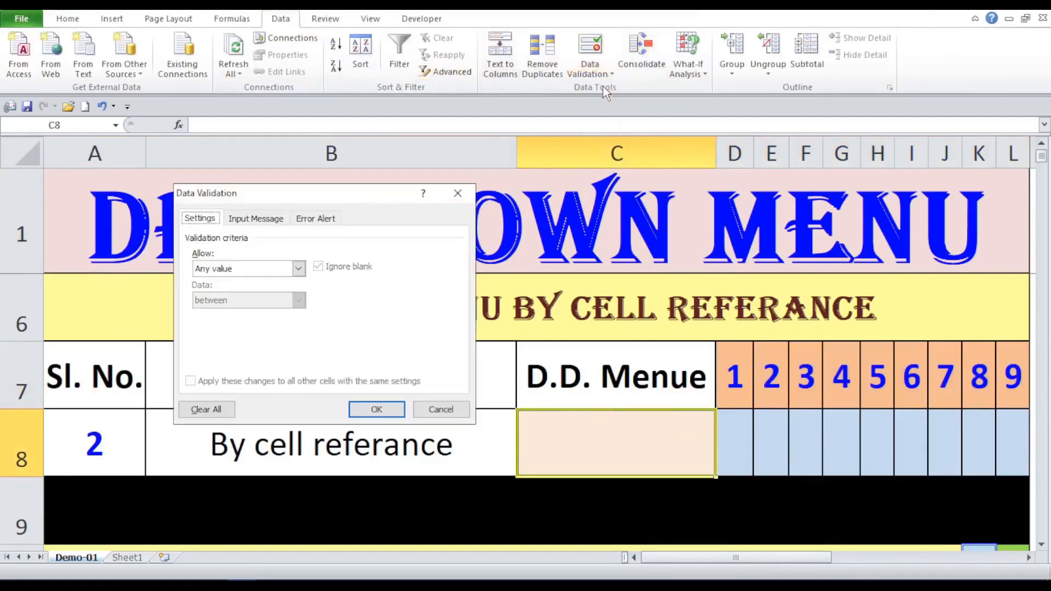
left_click(300, 270)
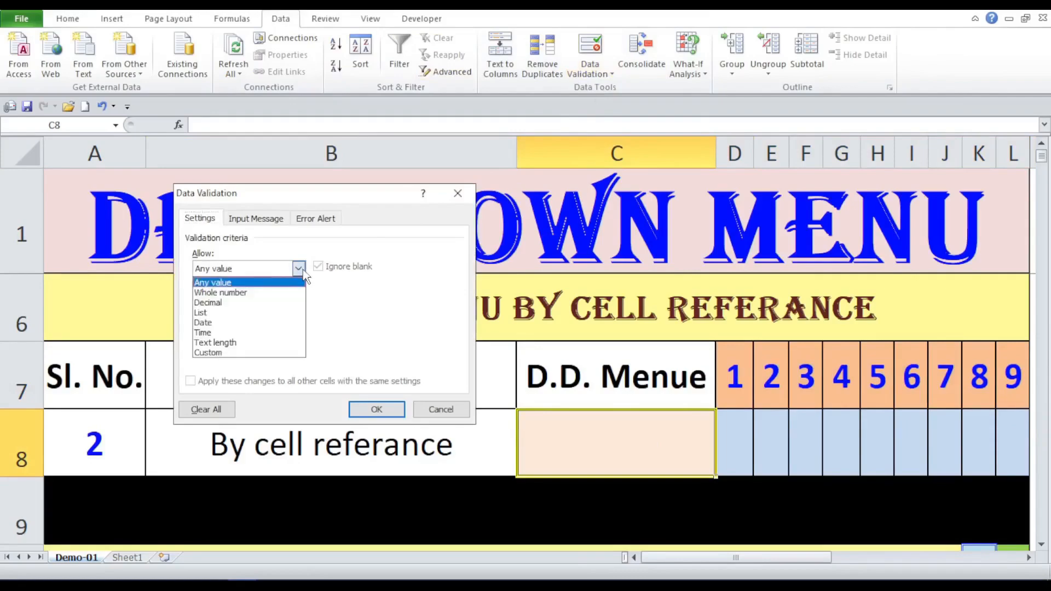
left_click(266, 314)
left_click(261, 331)
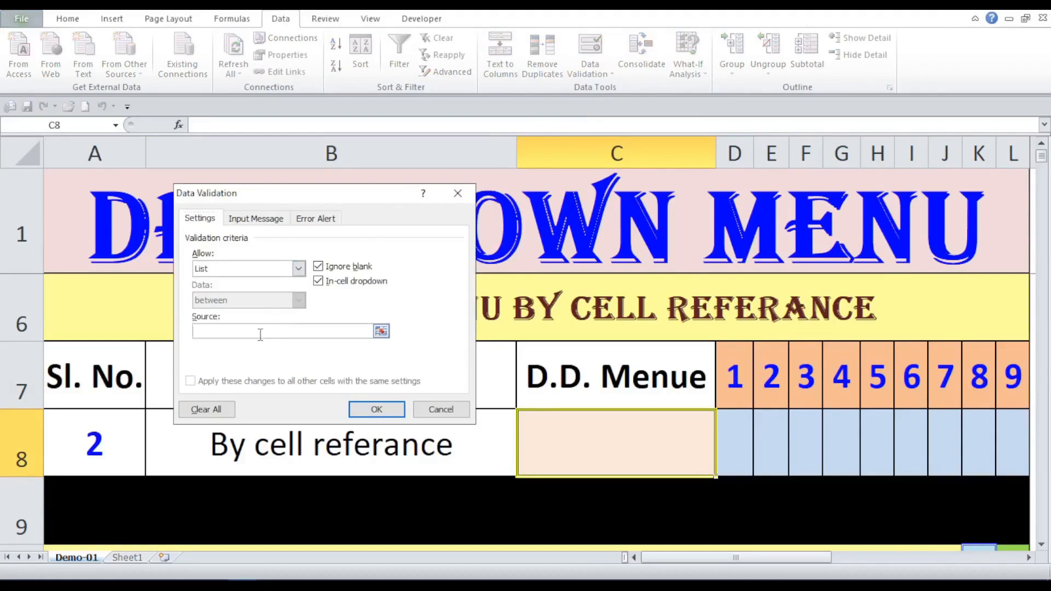
left_click_drag(737, 366, 1012, 368)
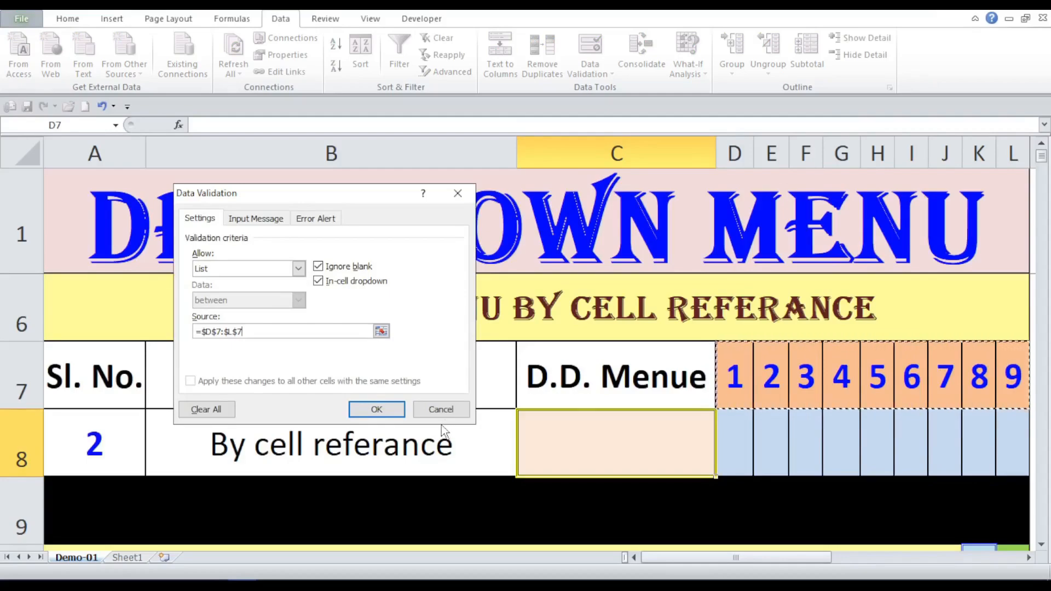
left_click(395, 416)
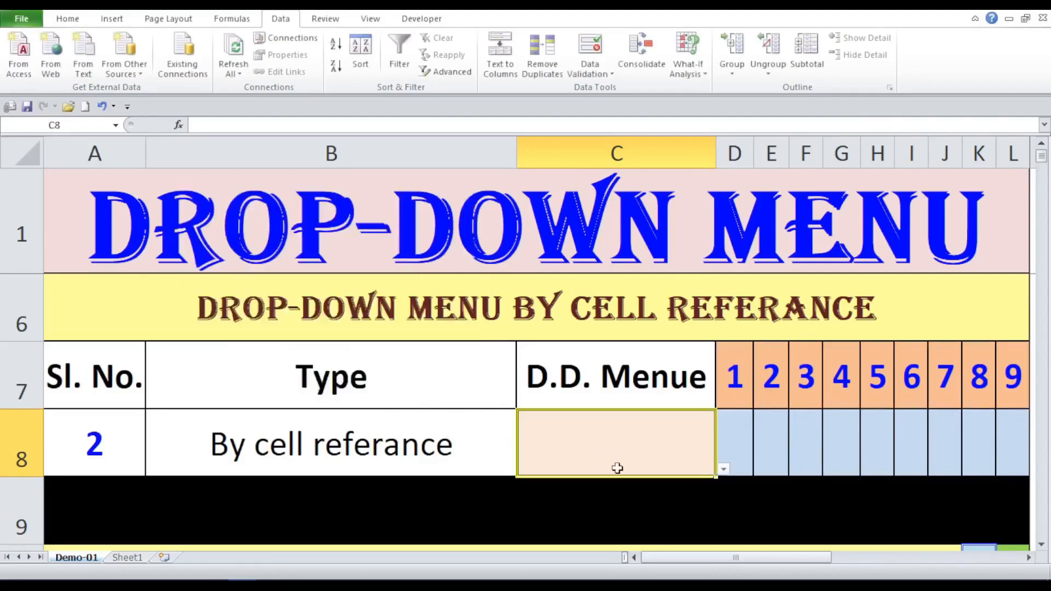
Choose 1 from the drop-down list in cell C8
left_click(723, 470)
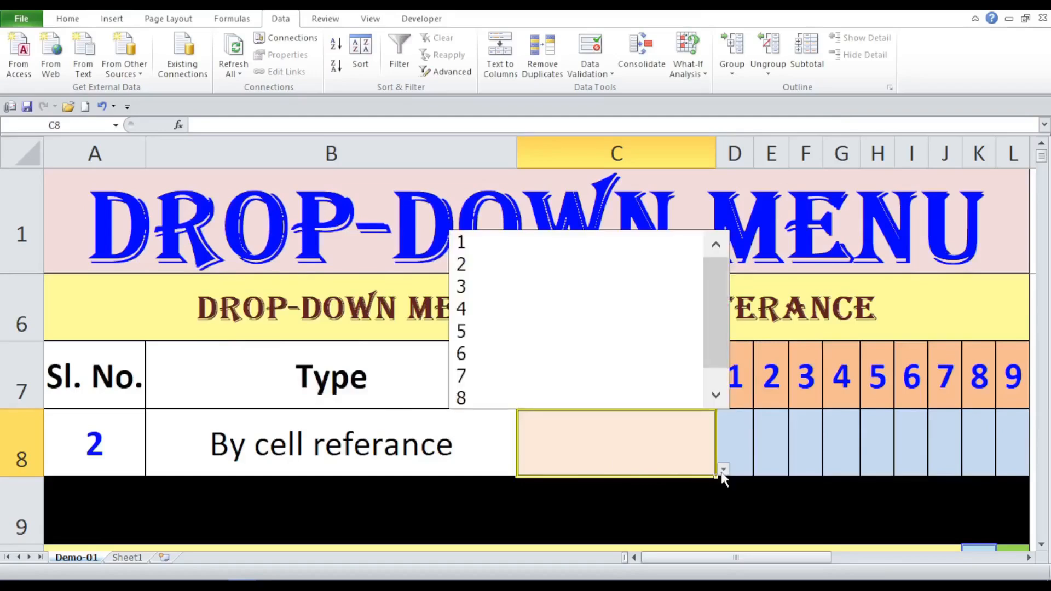
left_click_drag(713, 348, 729, 296)
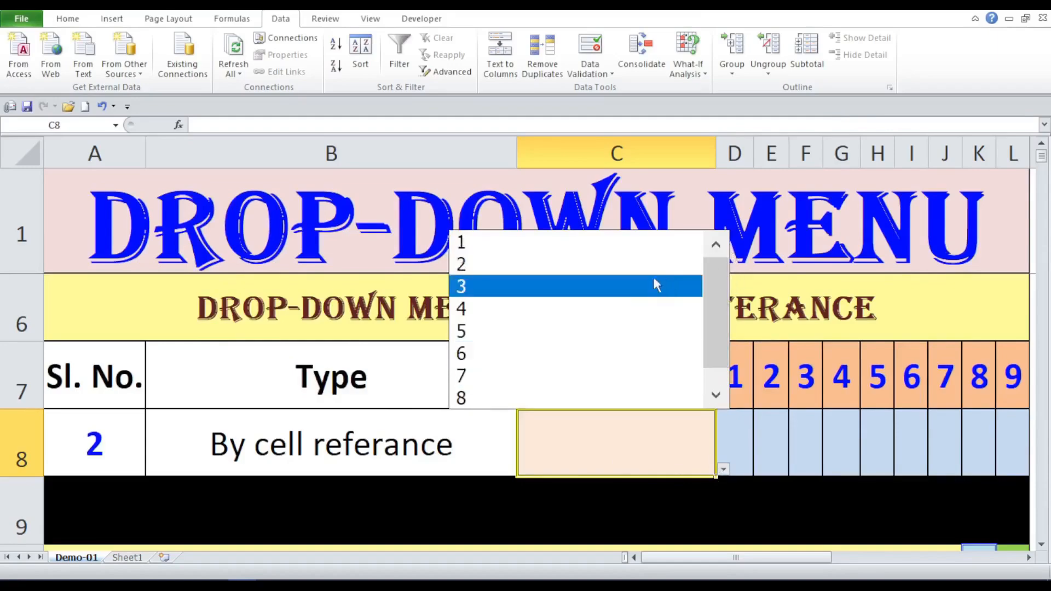
left_click(601, 249)
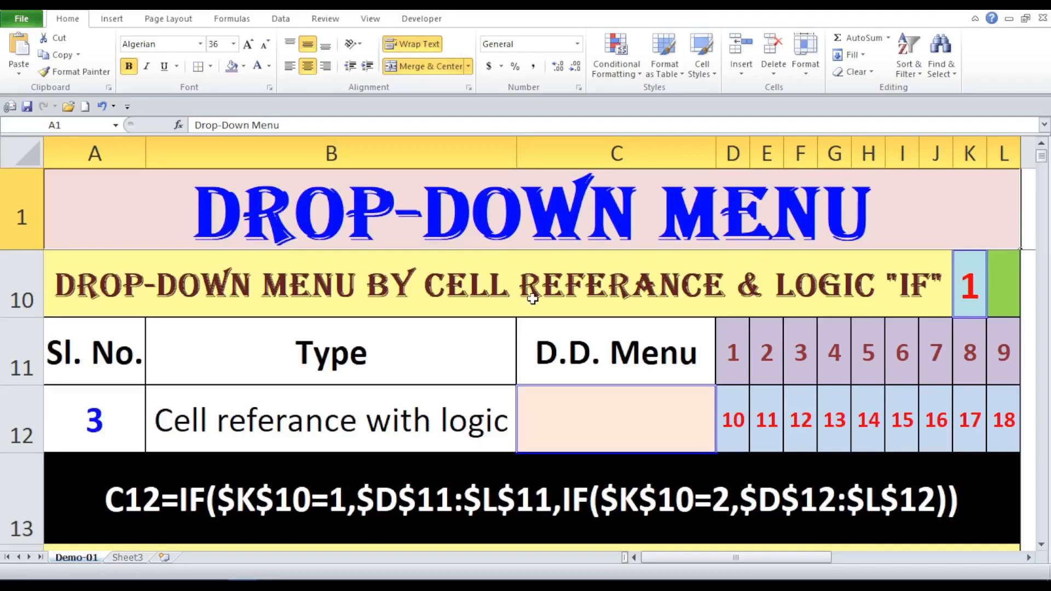
Examine the two source ranges D11:L11 and D12:L12 and the choices in selector cell K10 for the logic-based drop-down in C12
left_click_drag(733, 367, 998, 363)
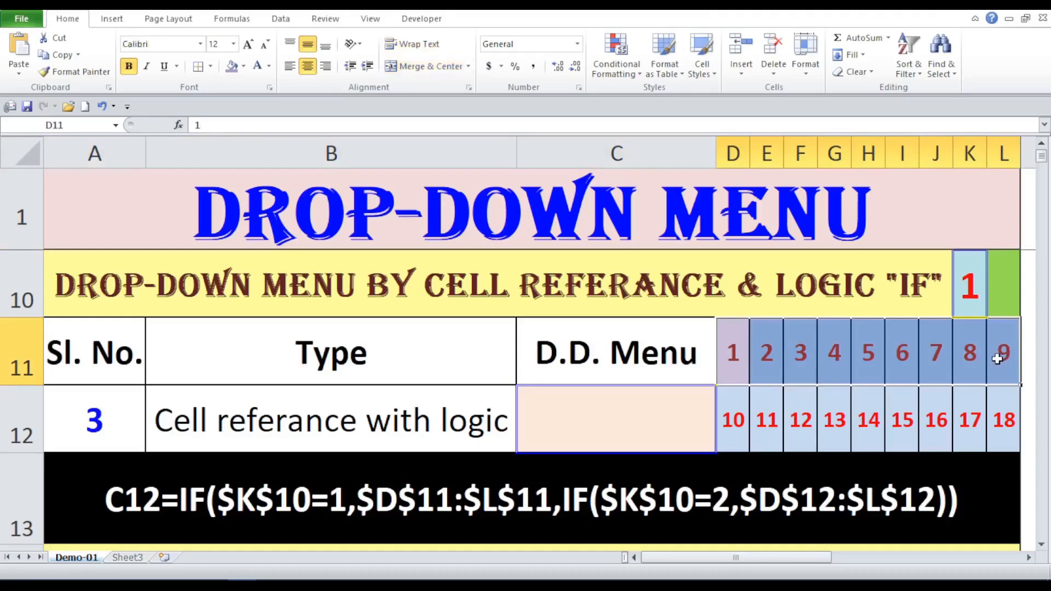
left_click(736, 441)
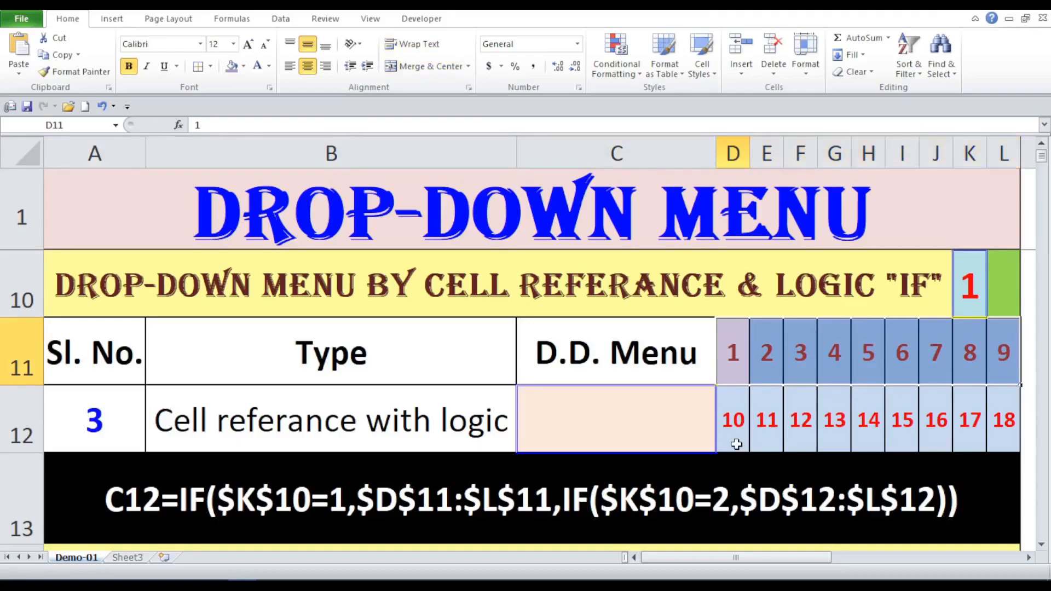
left_click_drag(746, 438, 1004, 418)
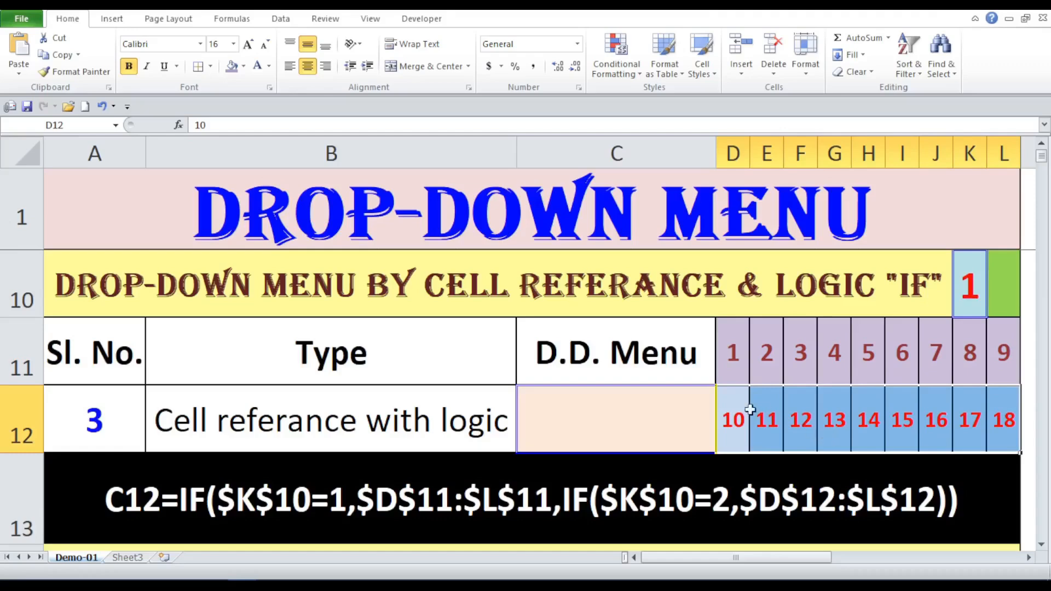
left_click(545, 408)
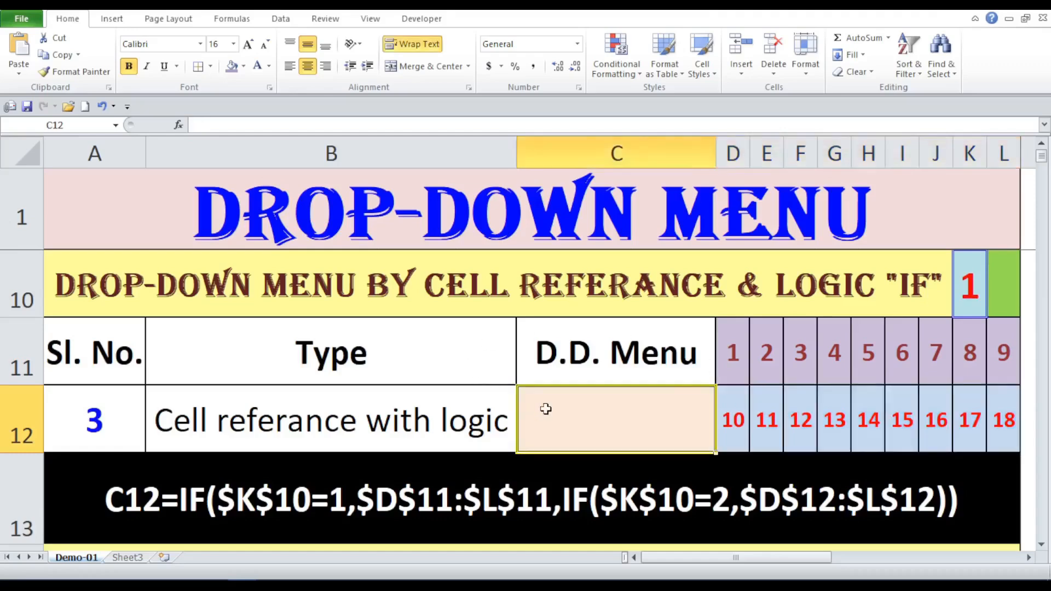
left_click(738, 412)
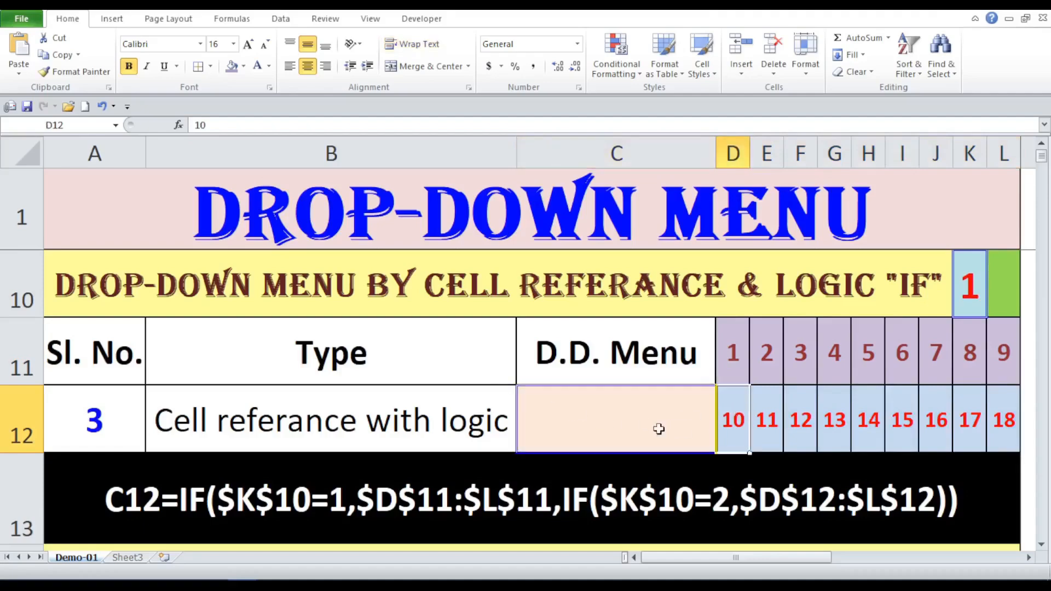
left_click_drag(723, 421, 996, 415)
left_click(634, 422)
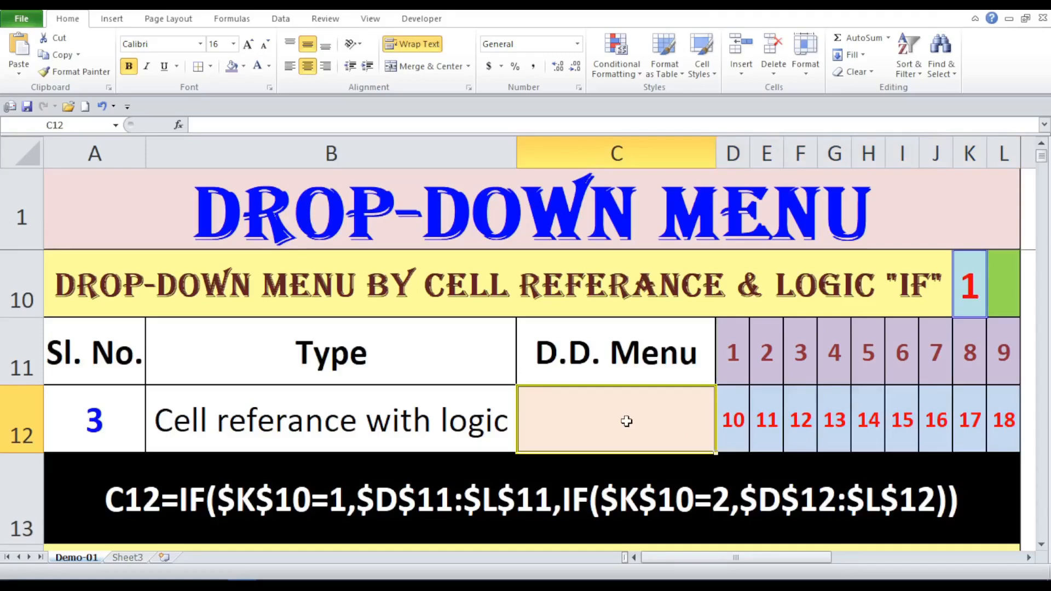
left_click(958, 281)
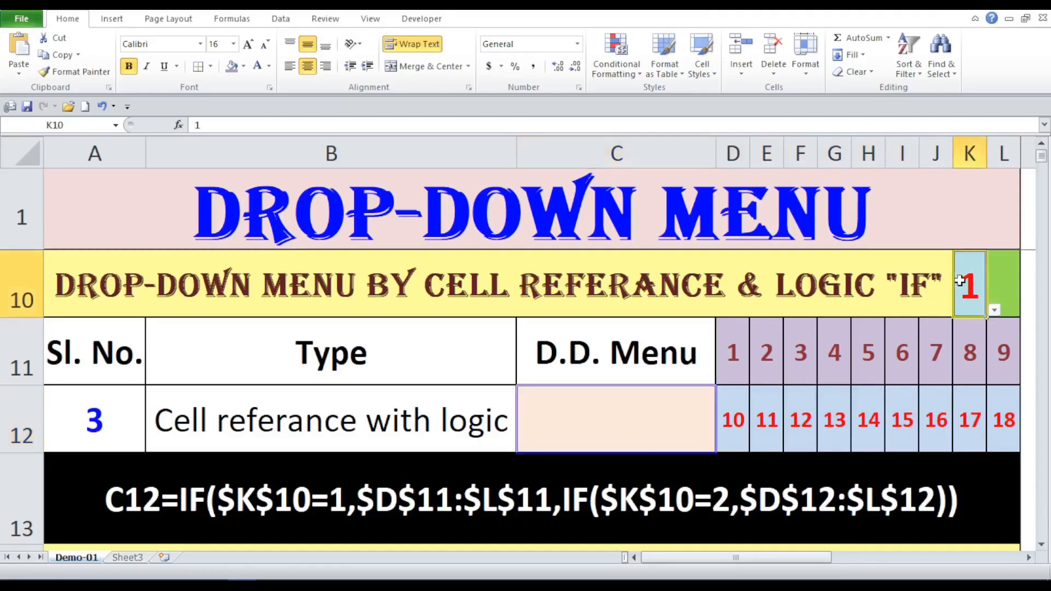
left_click(994, 311)
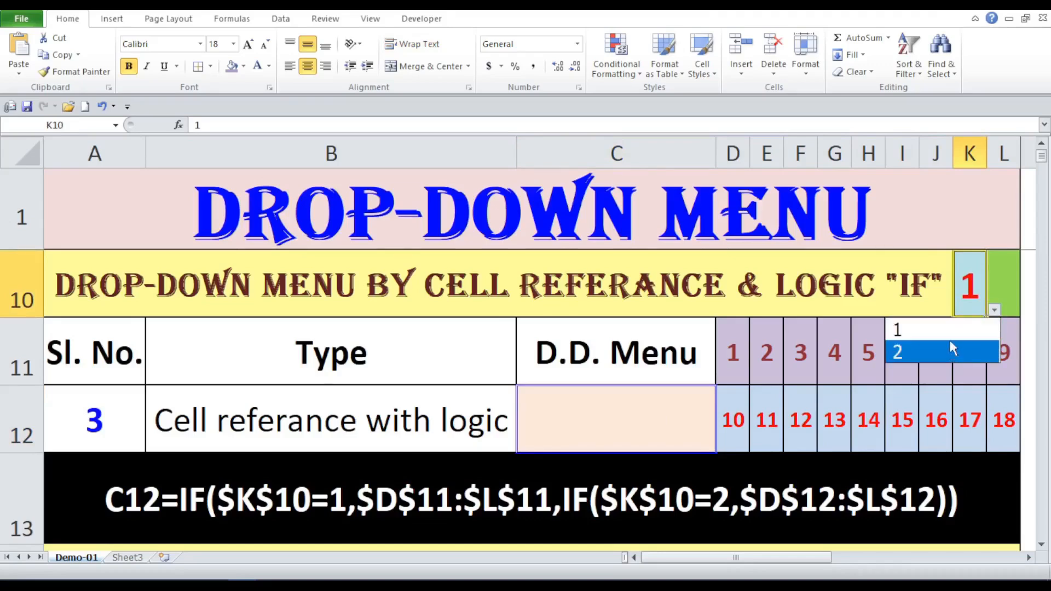
left_click(984, 307)
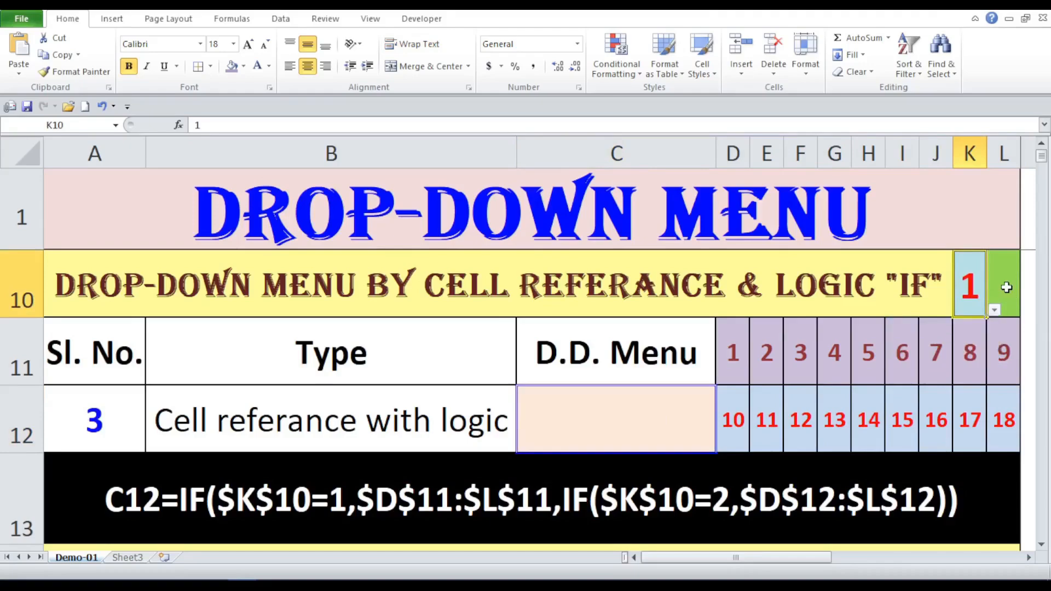
left_click(1006, 287)
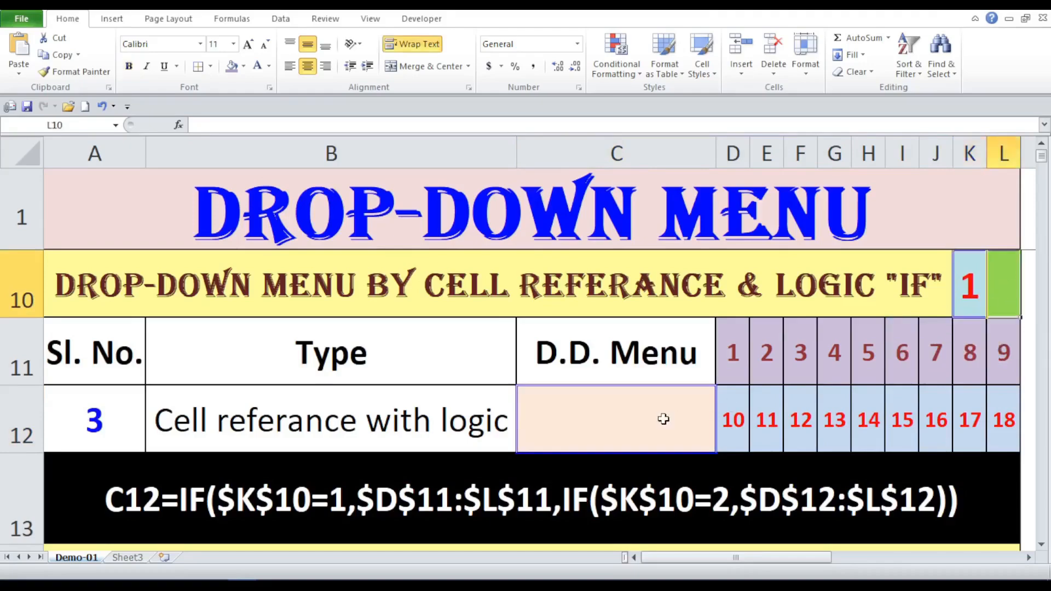
left_click_drag(736, 355, 1014, 345)
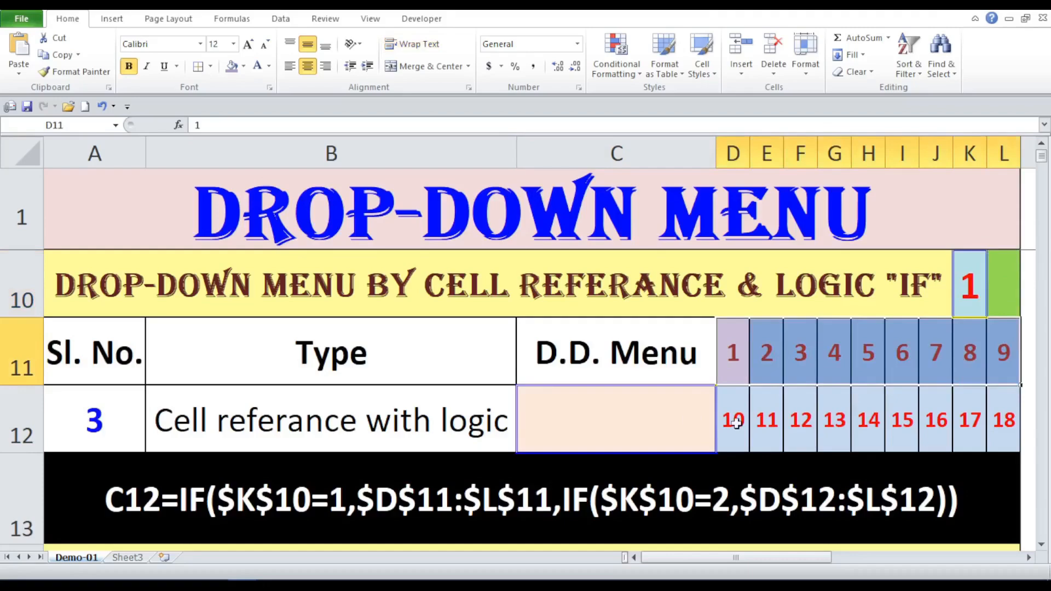
left_click_drag(735, 419, 1004, 410)
Apply List data validation to cell C12 with the copied source formula =IF($K$10=1,$D$11:$L$11,IF($K$10=2,$D$12:$L$12))
left_click(628, 407)
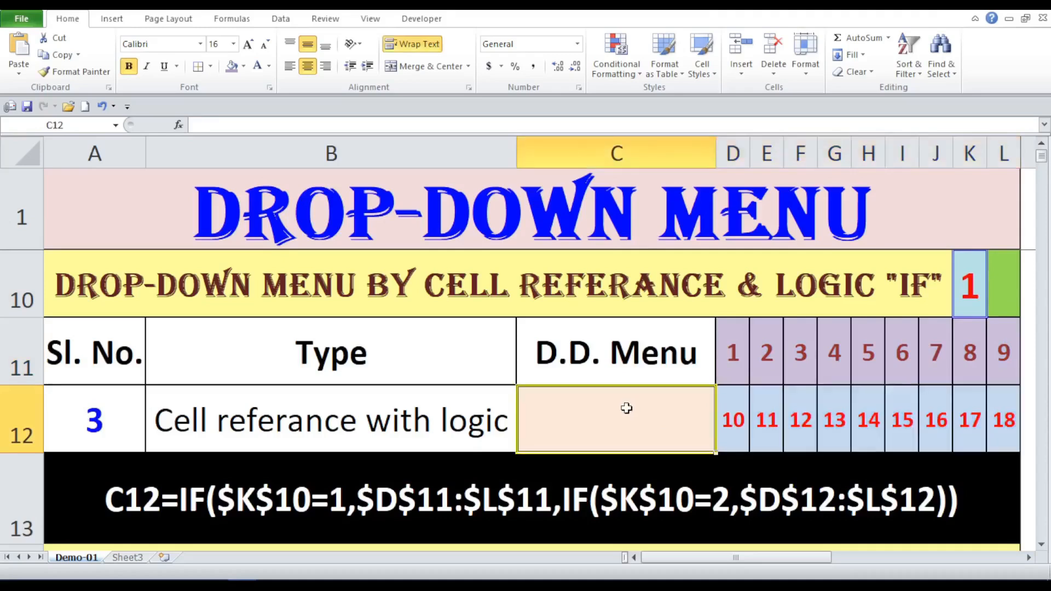
left_click(280, 19)
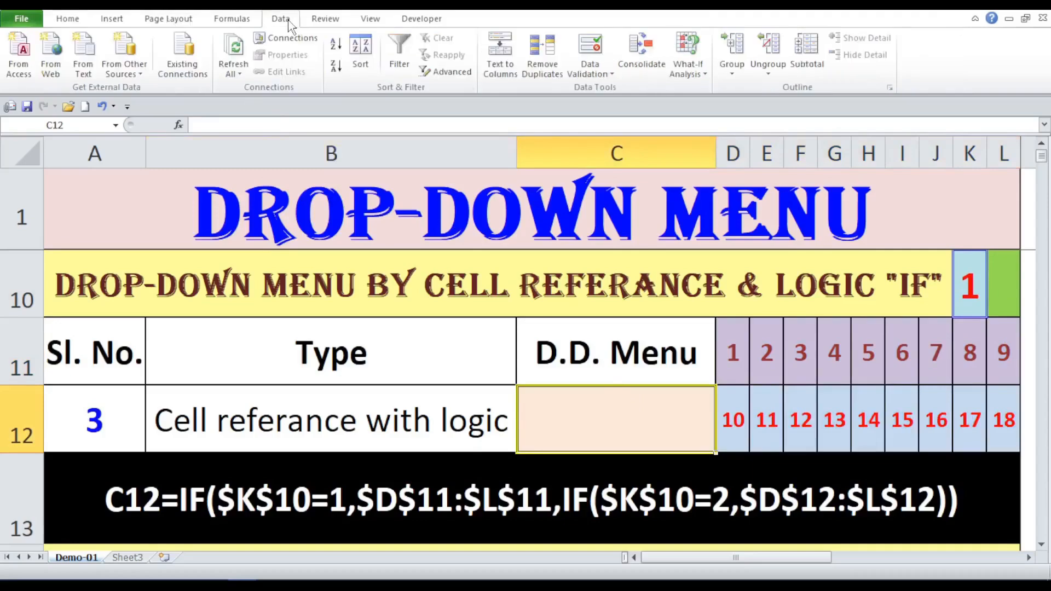
left_click(591, 73)
left_click(624, 90)
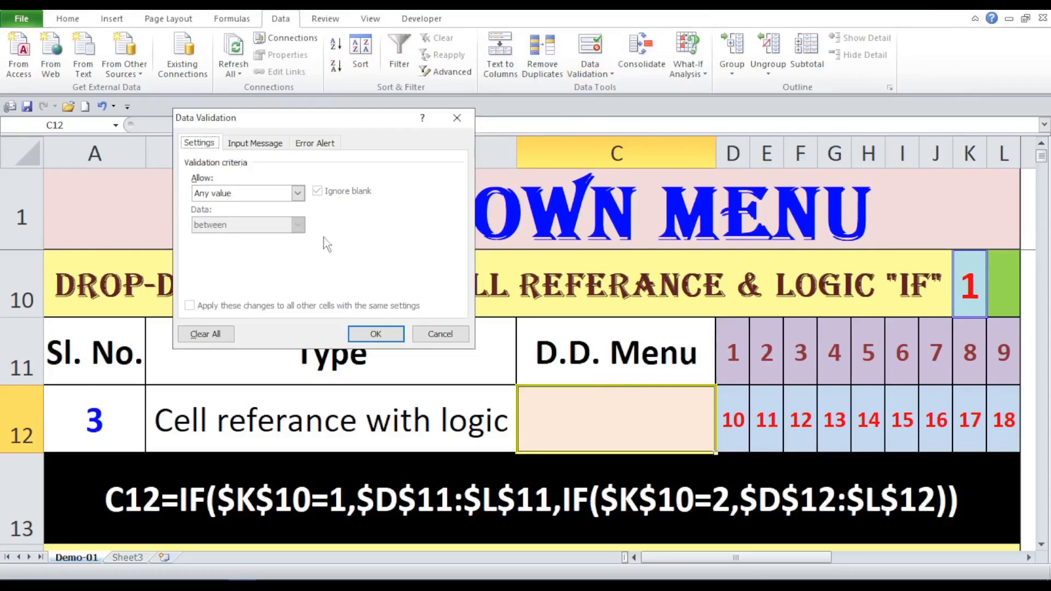
left_click(298, 193)
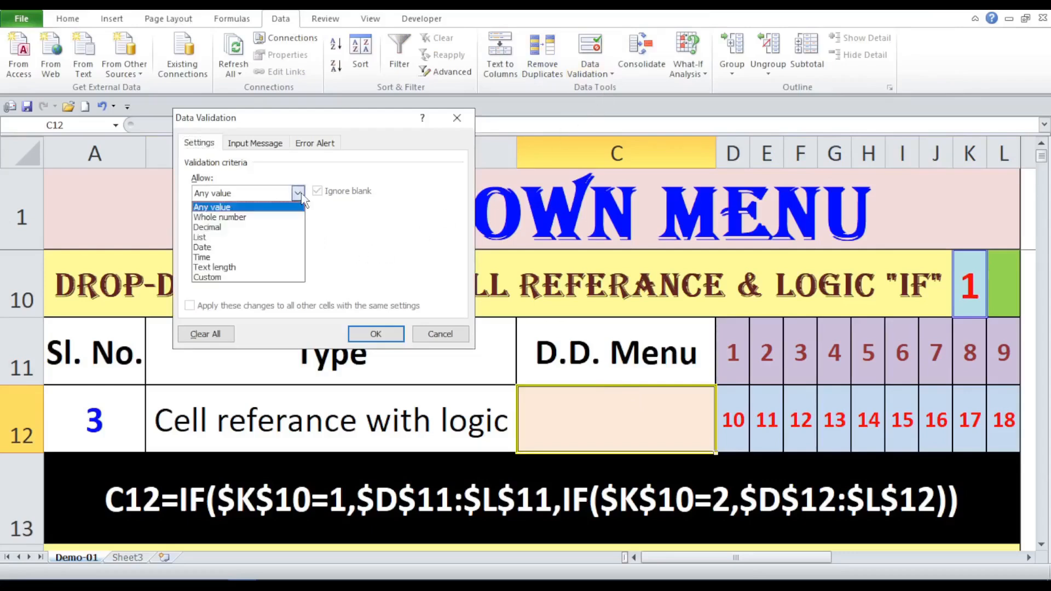
left_click(264, 238)
left_click(268, 255)
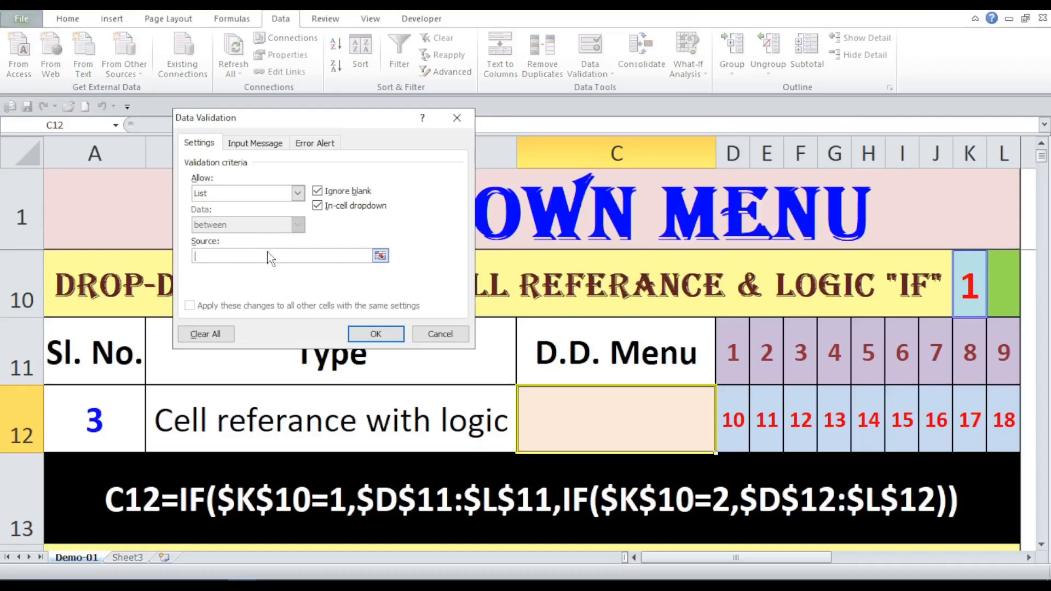
right_click(269, 254)
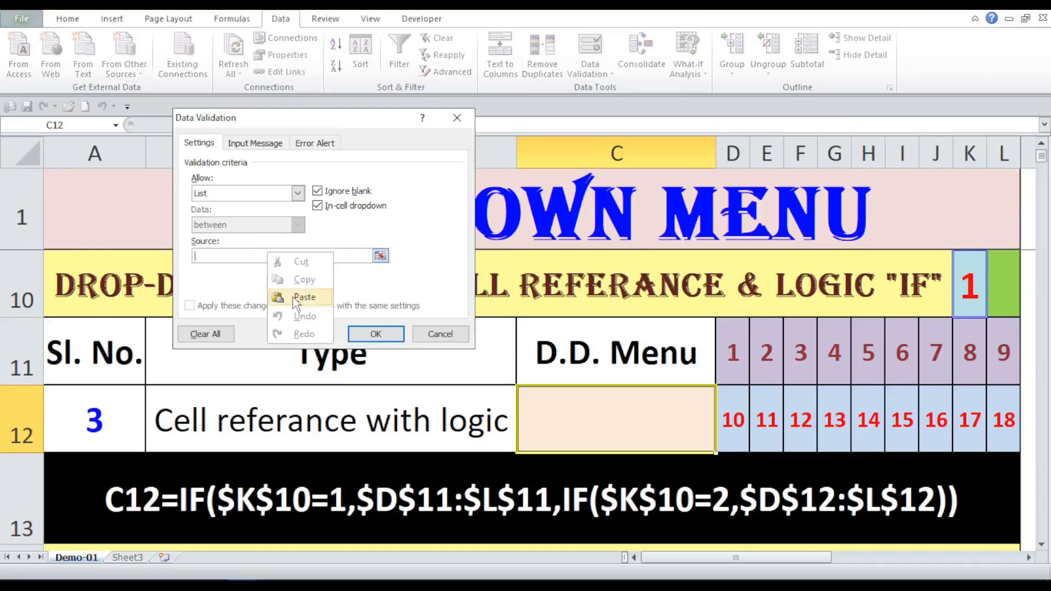
left_click(302, 297)
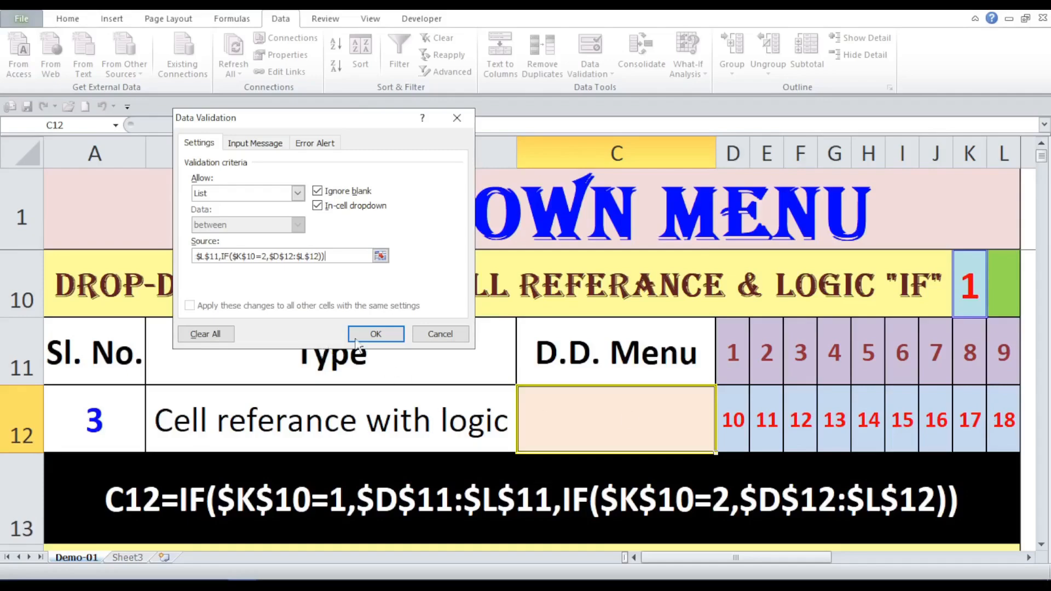
left_click(377, 333)
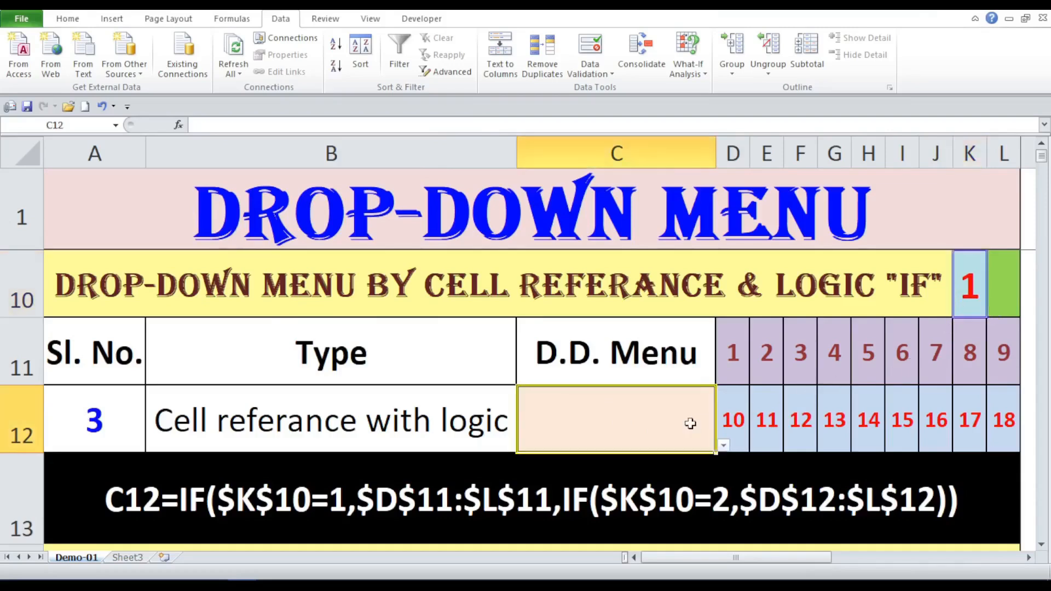
Look through the drop-down list in cell C12 and choose 6 from it
left_click(723, 445)
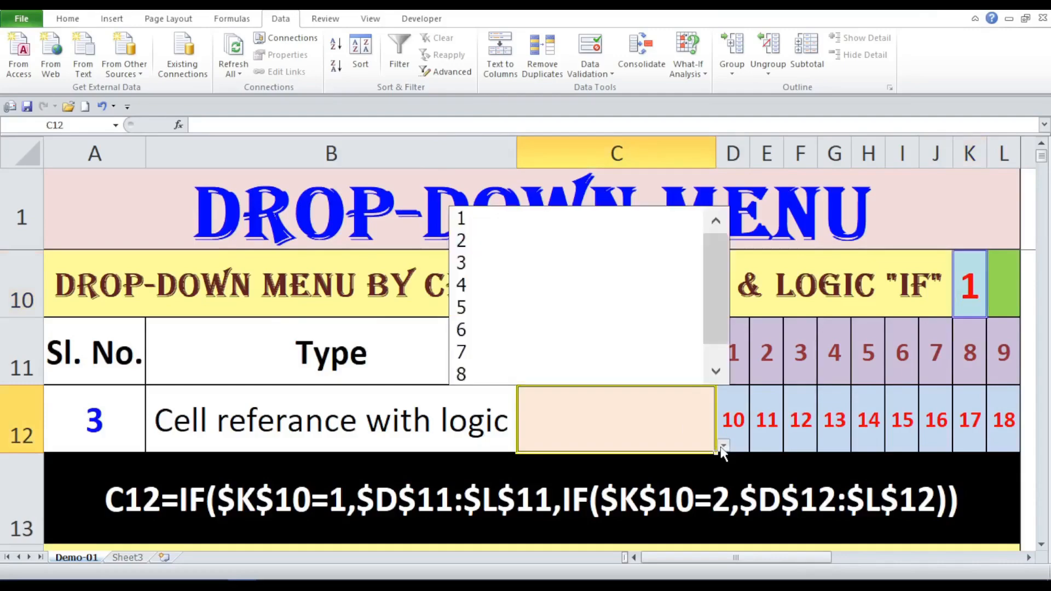
left_click(716, 373)
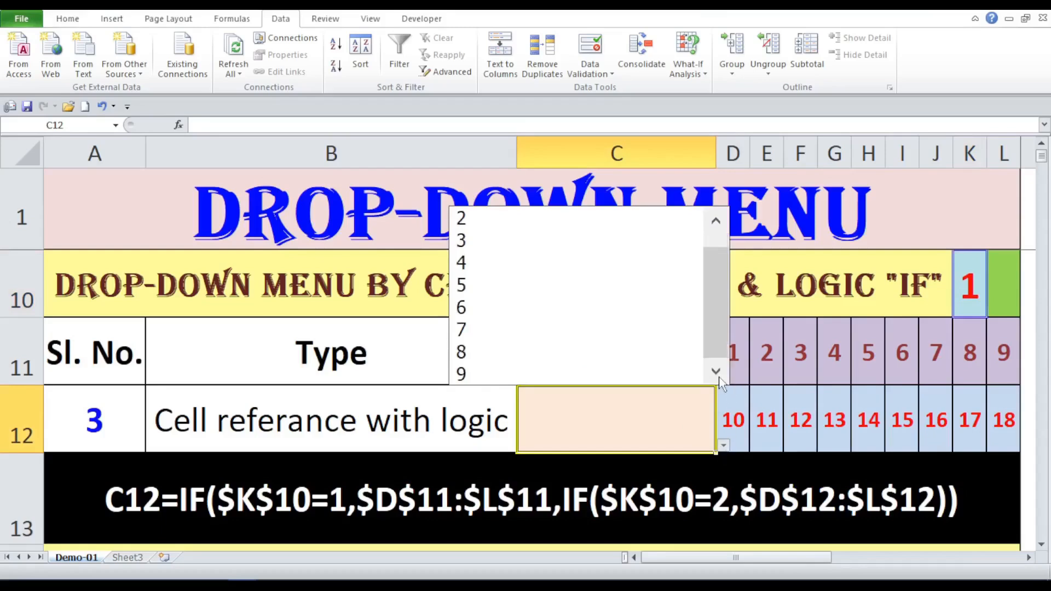
left_click(720, 224)
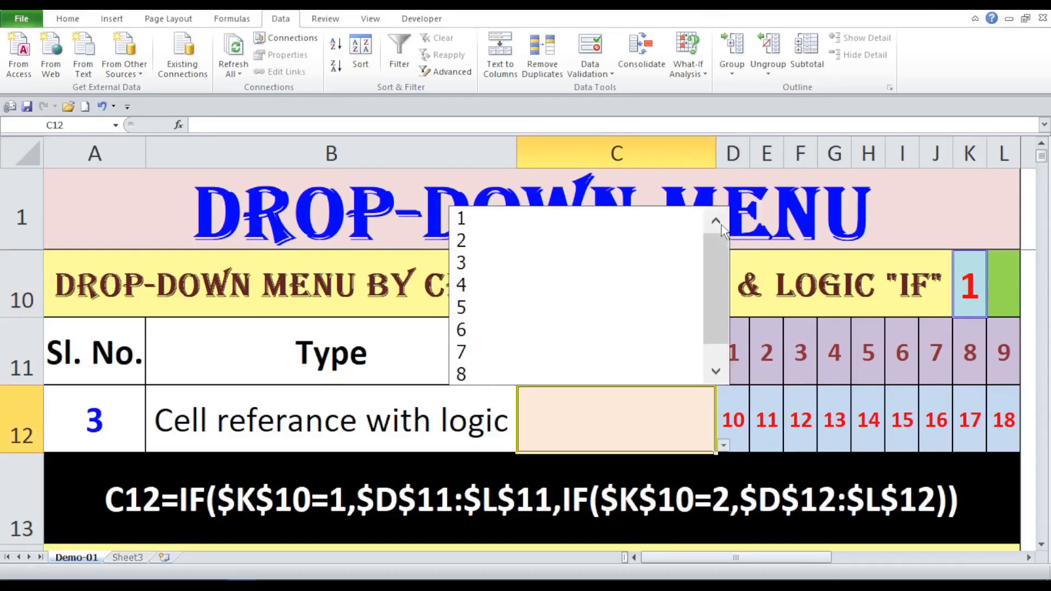
left_click(716, 377)
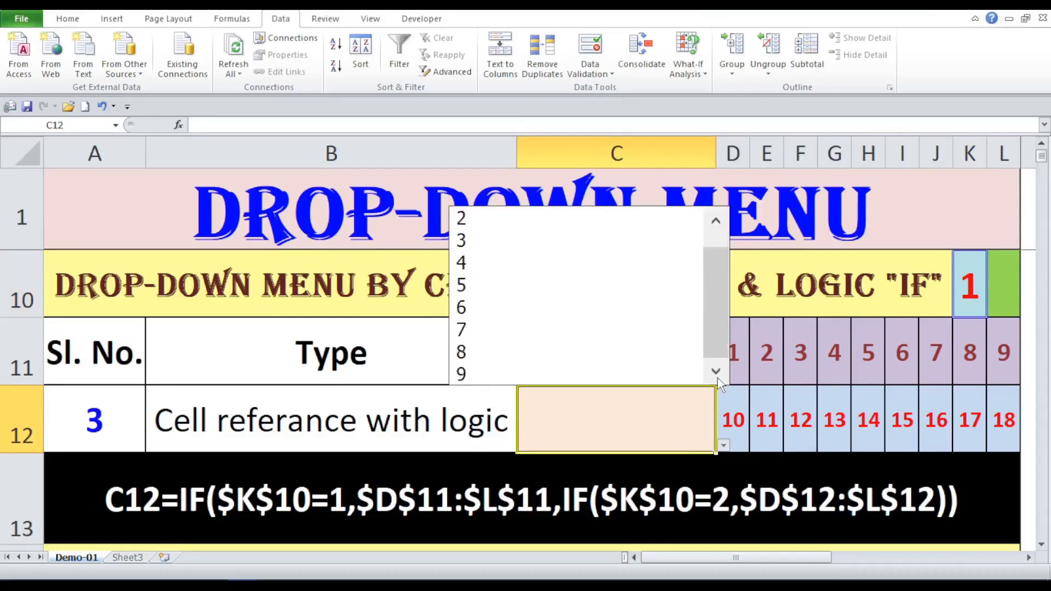
left_click(514, 309)
Choose 2 from the drop-down list in selector cell K10
left_click(958, 298)
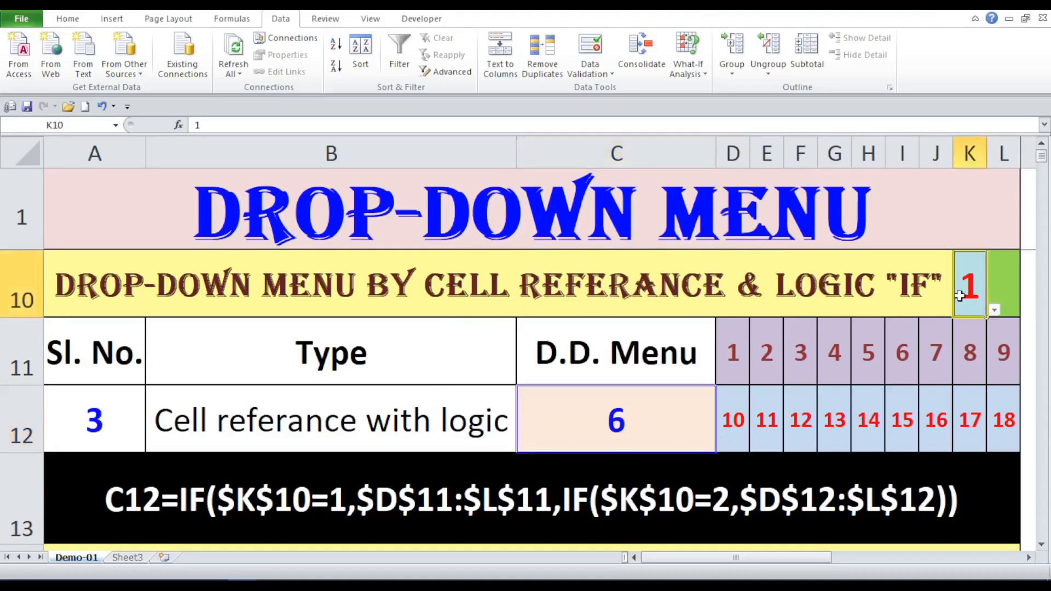
left_click(995, 311)
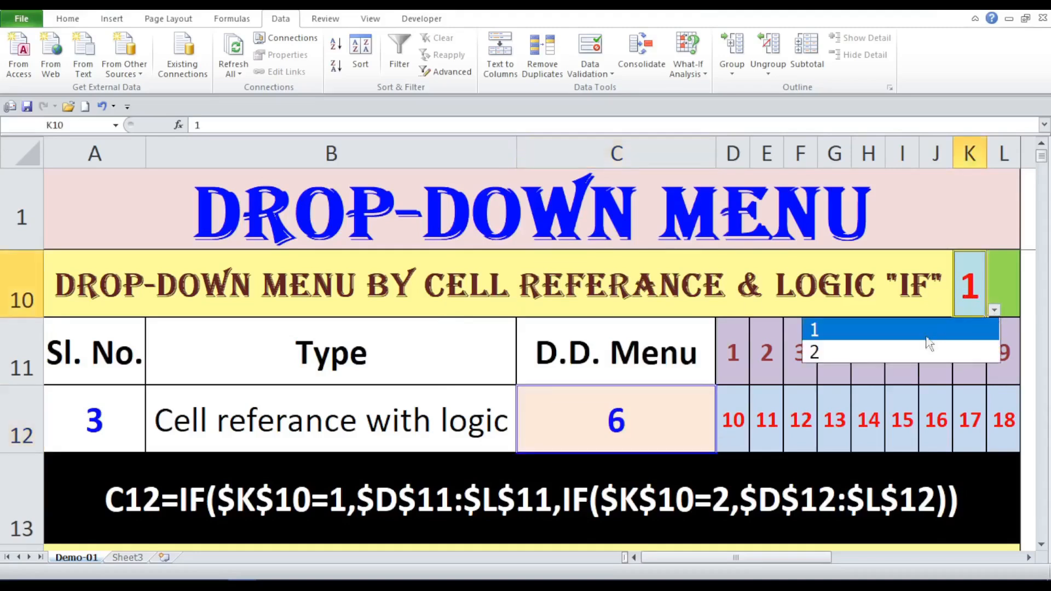
left_click(920, 344)
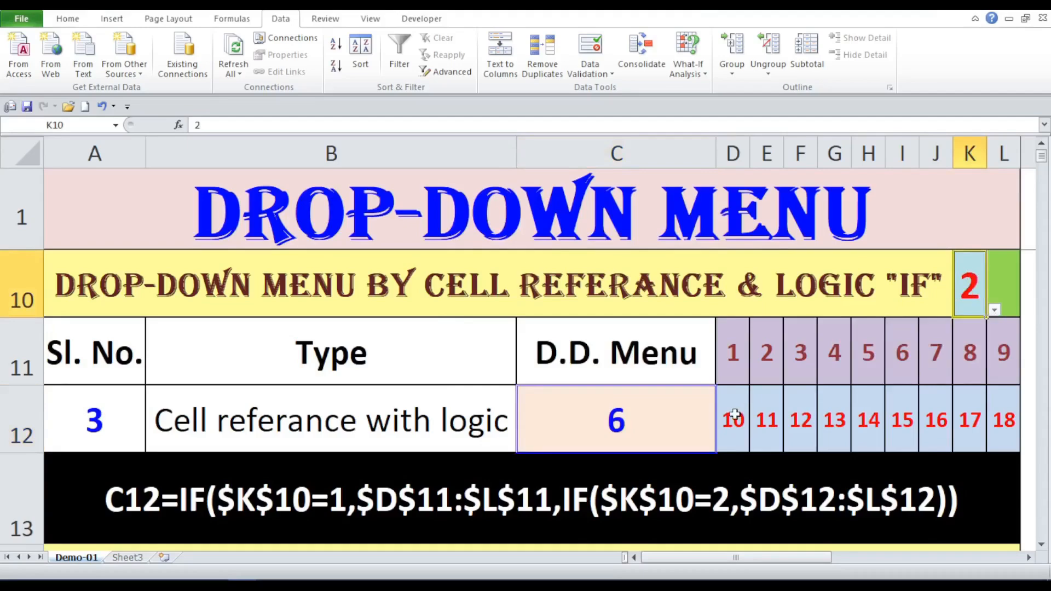
Look through the drop-down list in cell C12, choose 15 from it and save the workbook
left_click(667, 416)
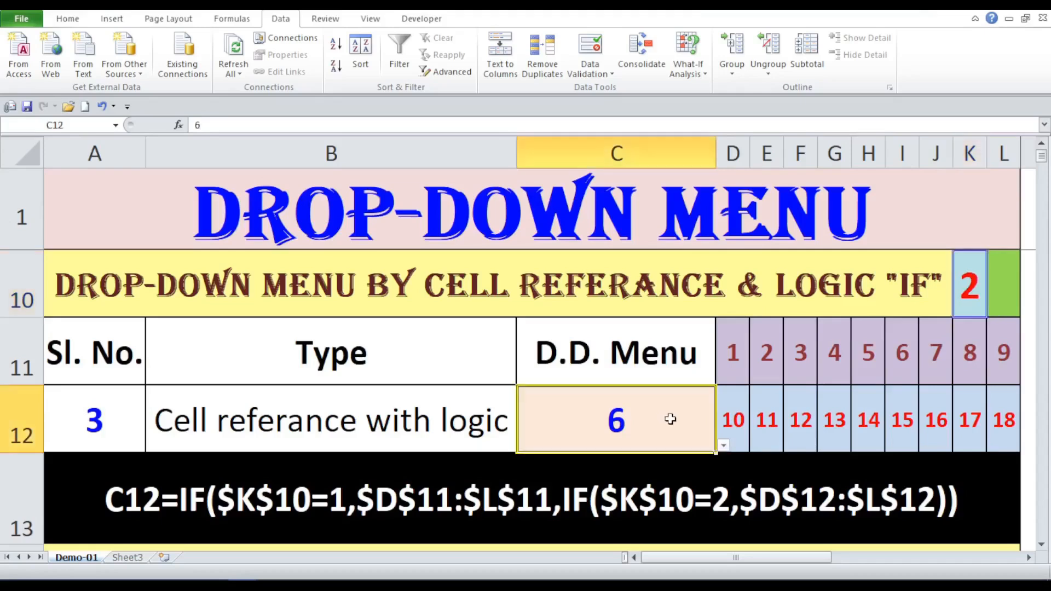
left_click(723, 446)
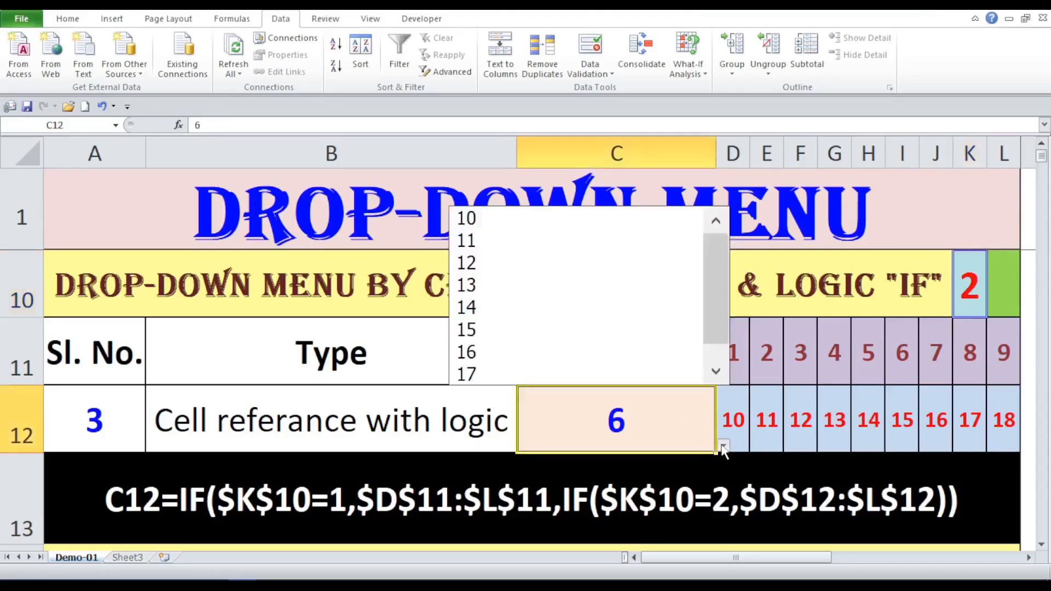
left_click(716, 373)
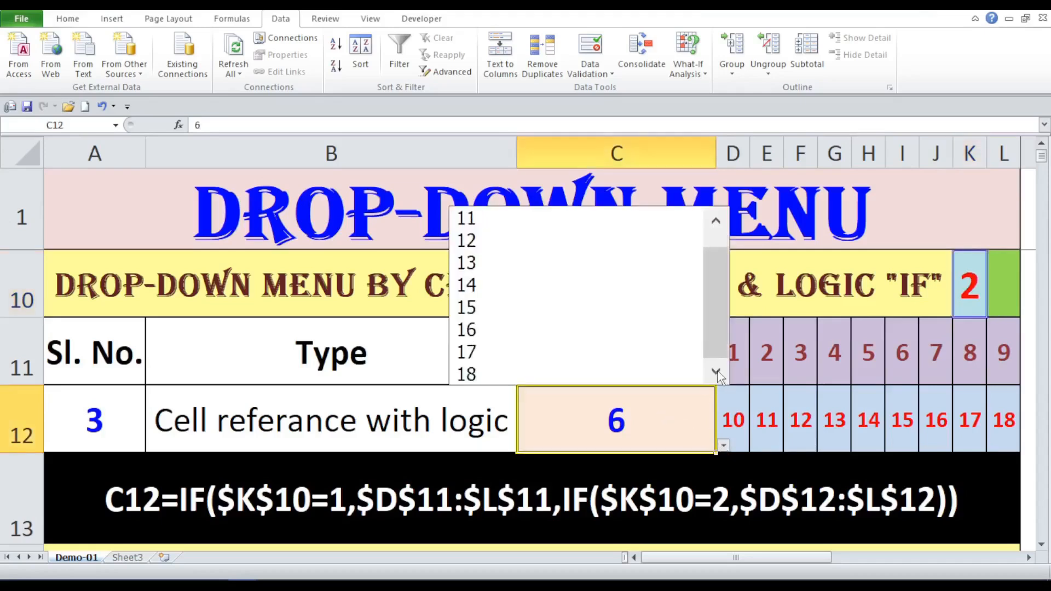
left_click(714, 221)
left_click(715, 371)
left_click(635, 316)
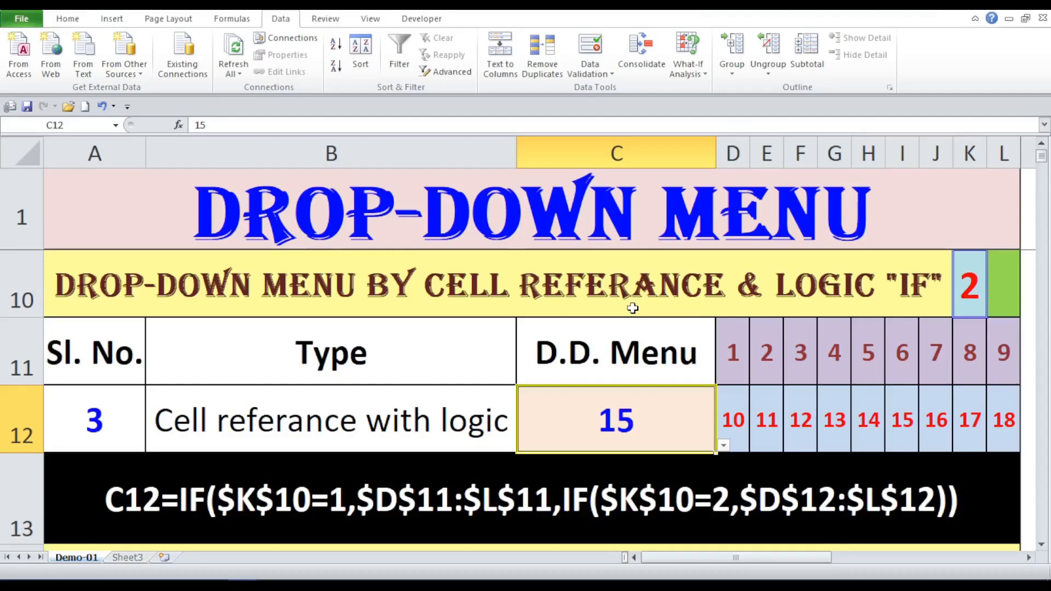
left_click(26, 106)
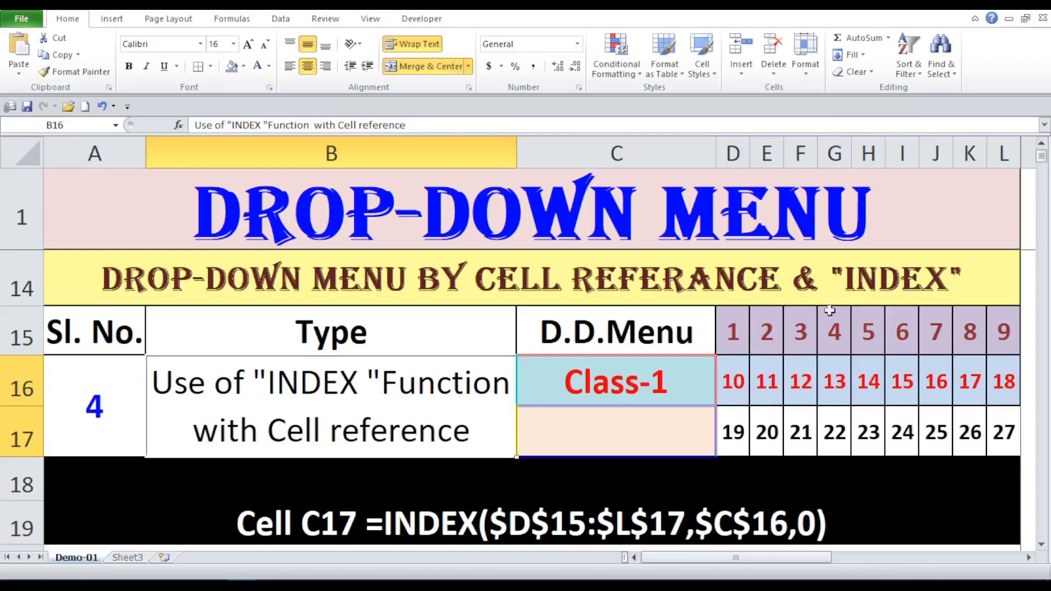
Examine the source rows D15:L15, D16:L16 and D17:L17 and the target cell C17 for the INDEX-based drop-down
left_click_drag(737, 329, 1004, 333)
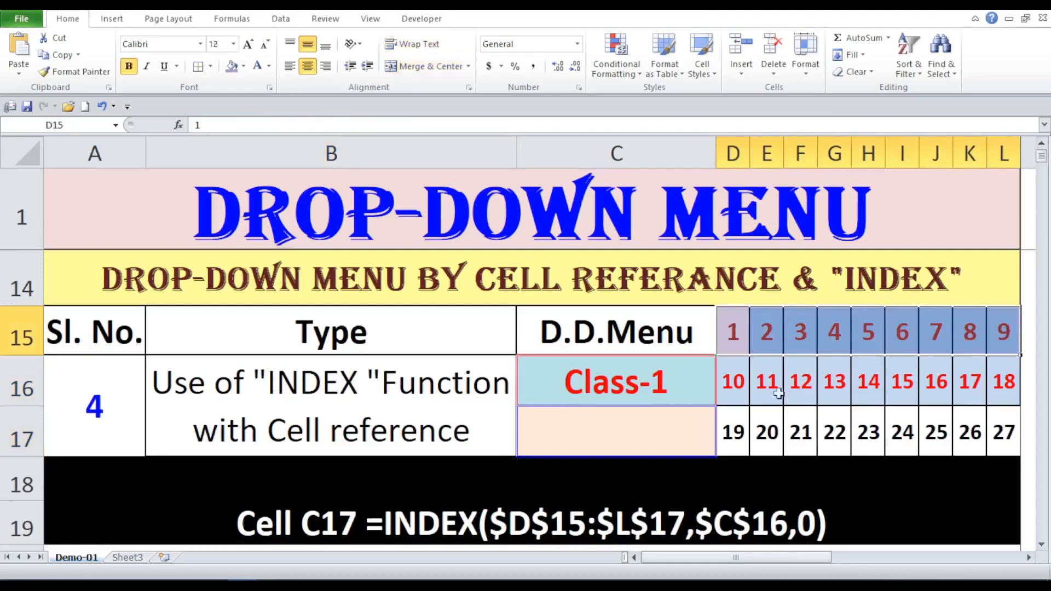
left_click_drag(743, 392, 997, 392)
left_click(734, 426)
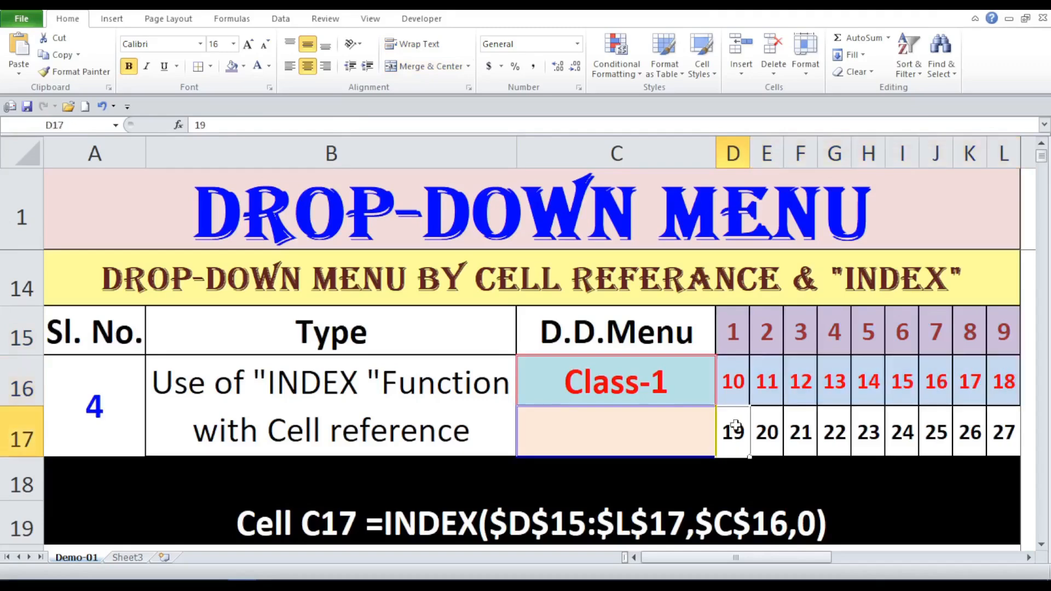
left_click_drag(734, 426, 1010, 420)
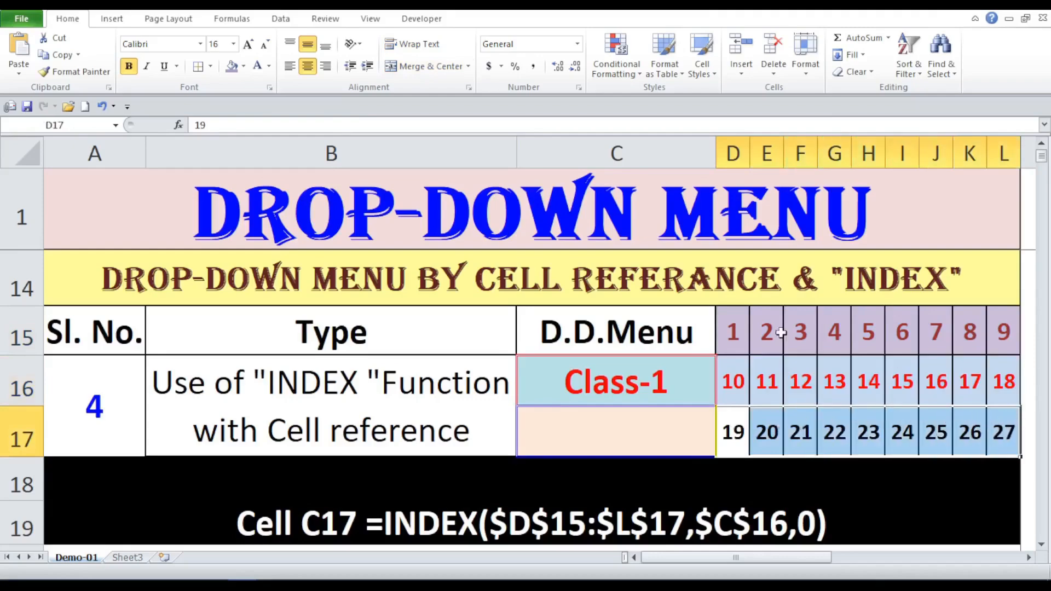
left_click(688, 332)
left_click(661, 423)
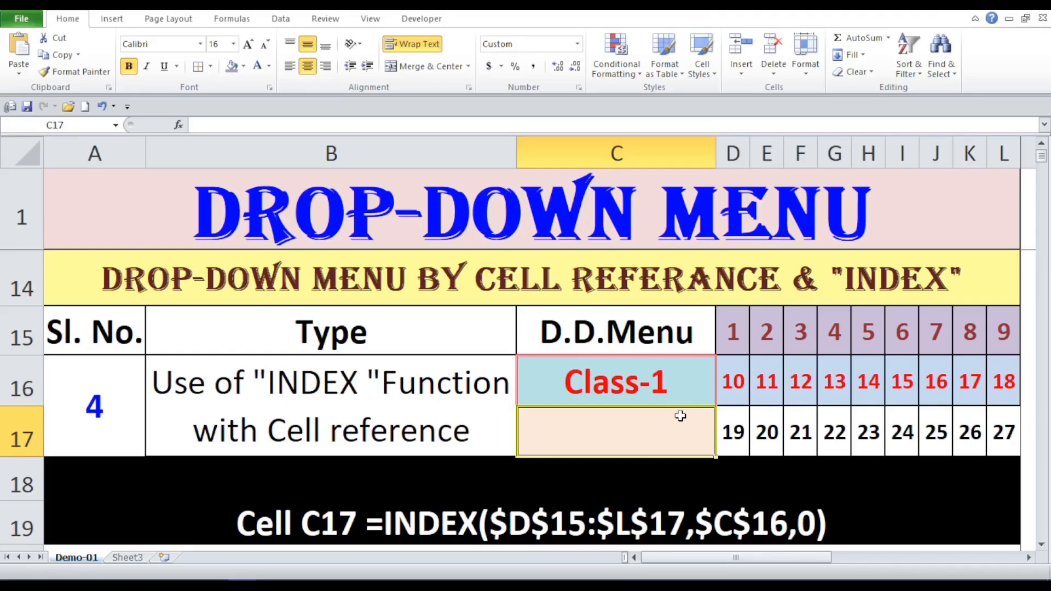
left_click(670, 378)
type("1")
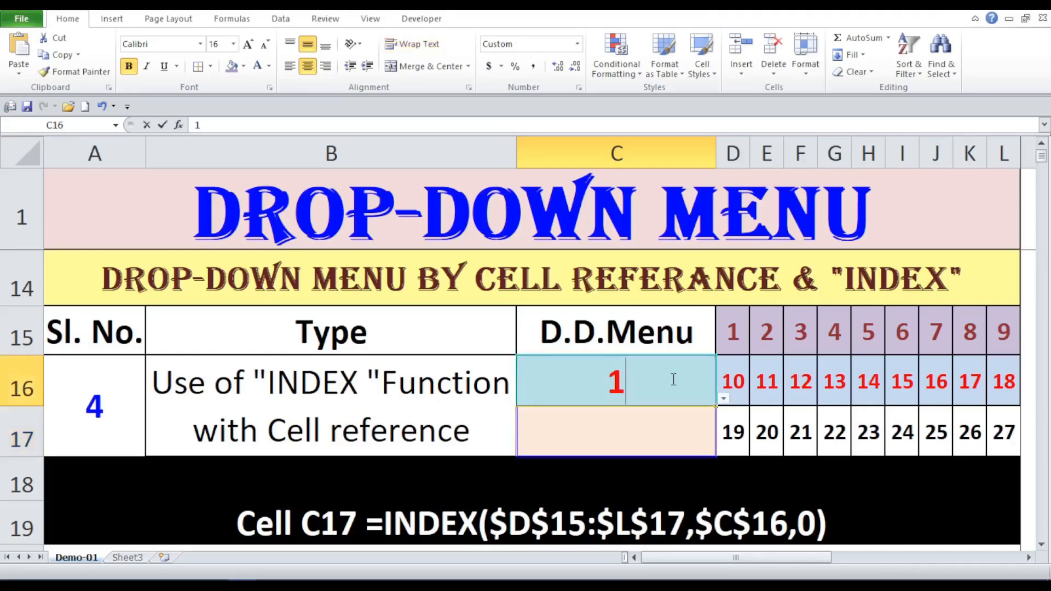
key("Return")
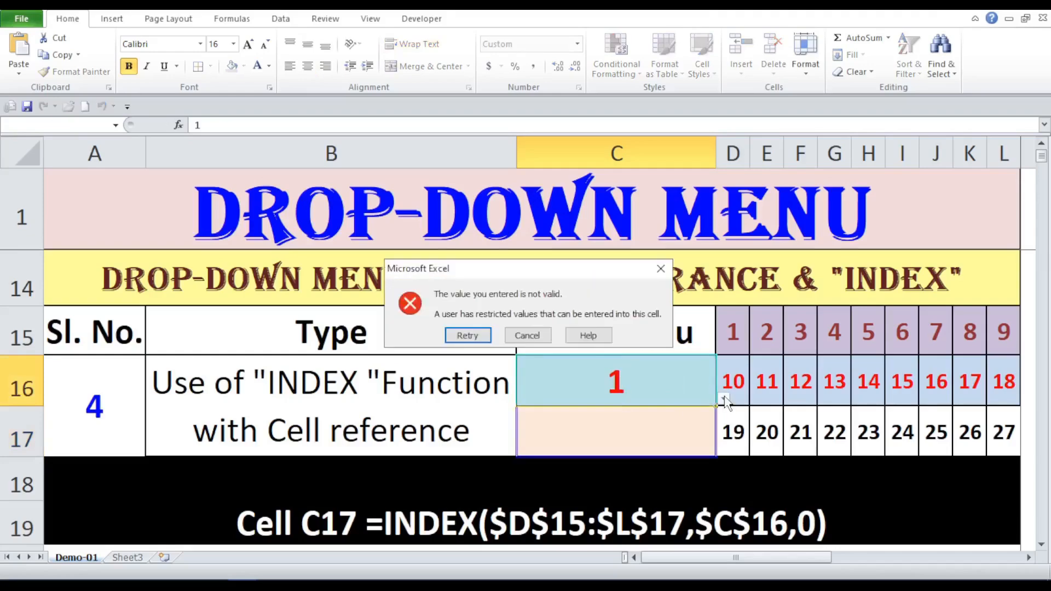
left_click(527, 335)
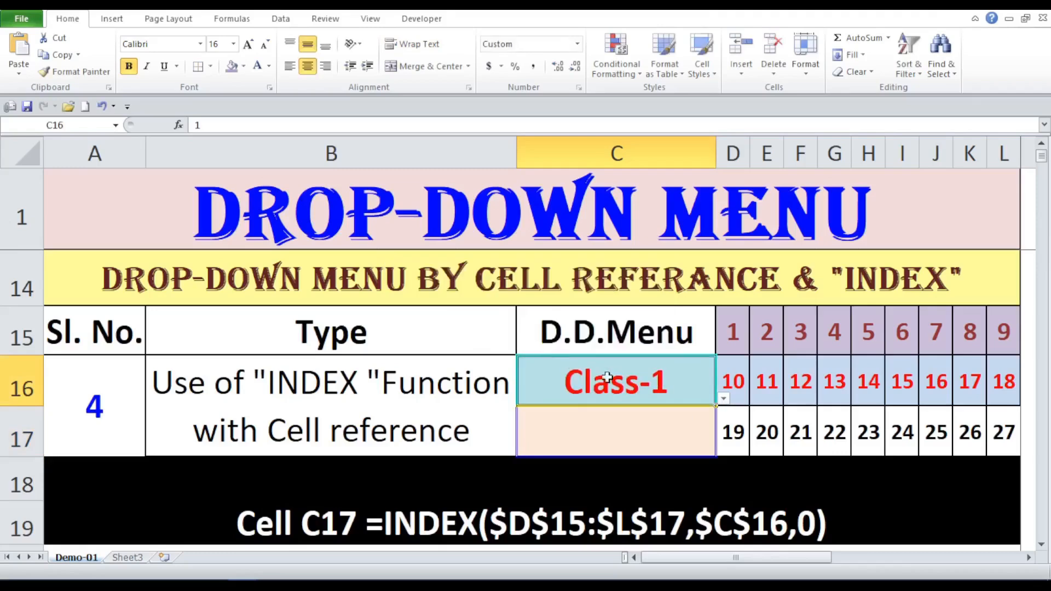
Look at the choices in selector cell C16 and at the full source range D15:L17
left_click(723, 399)
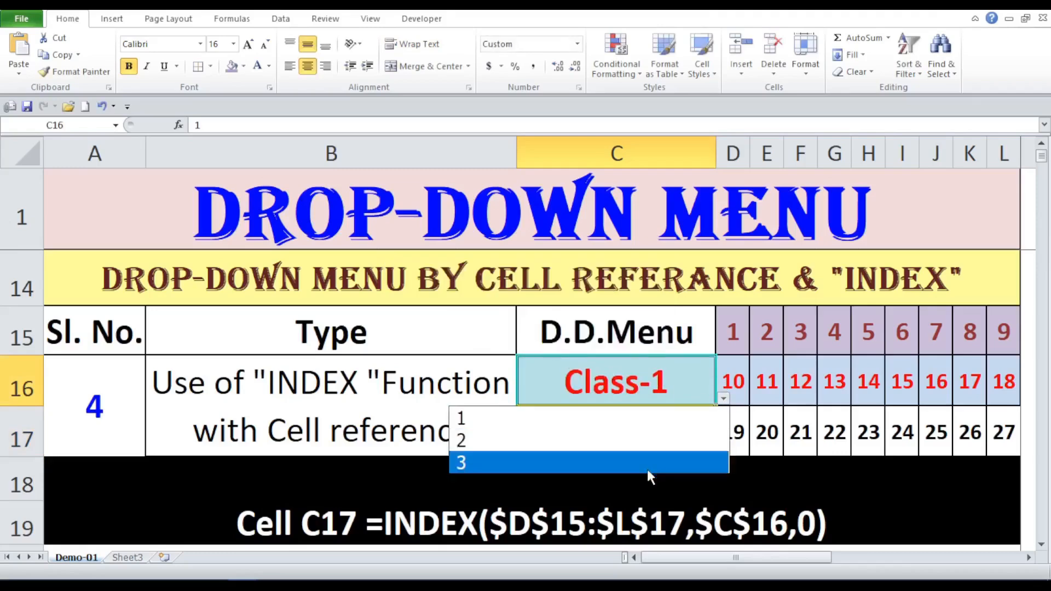
left_click(617, 377)
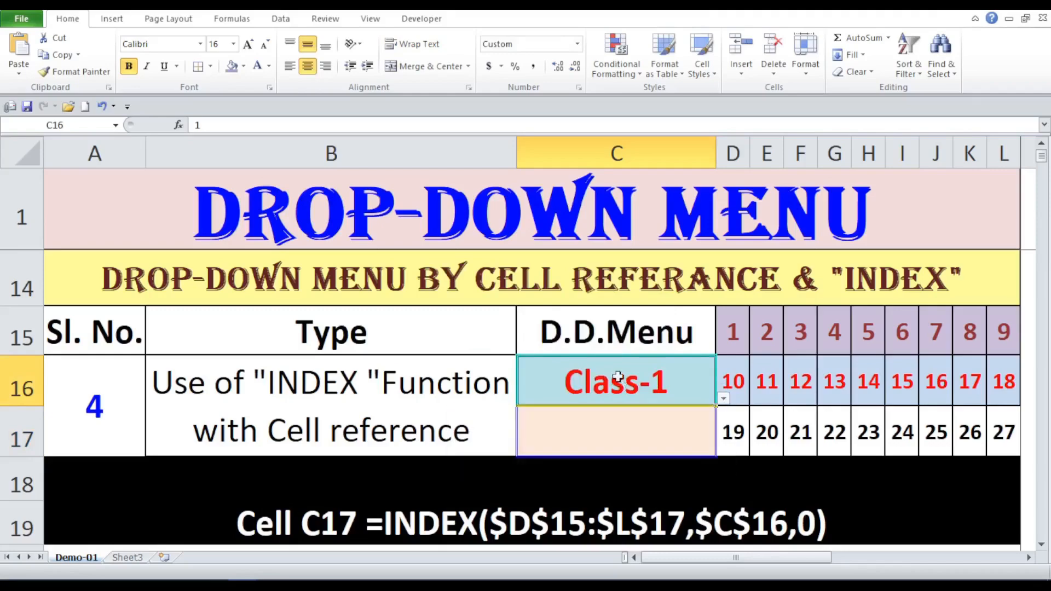
left_click(723, 399)
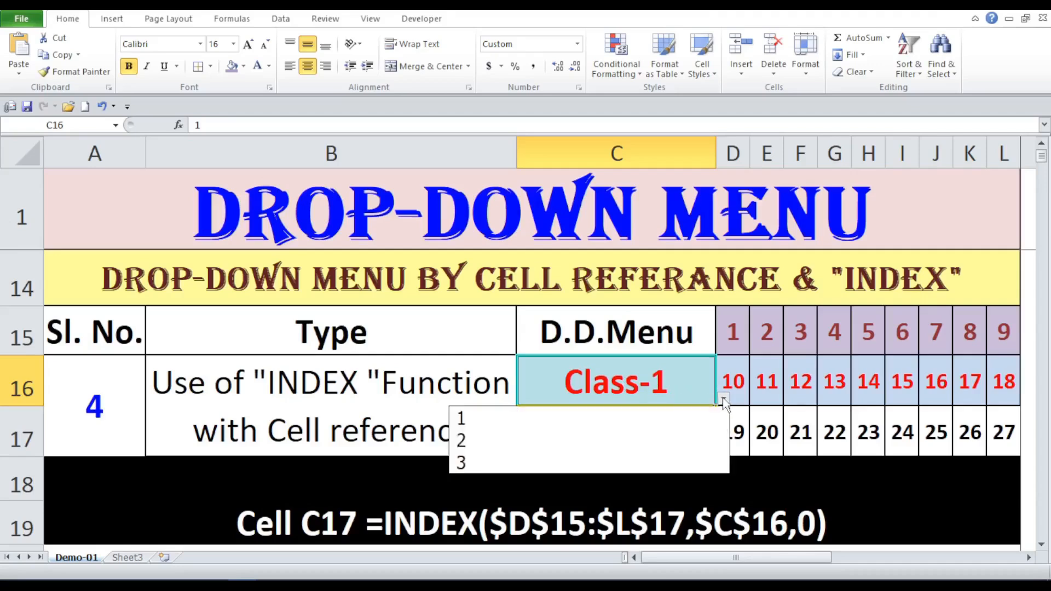
left_click(638, 383)
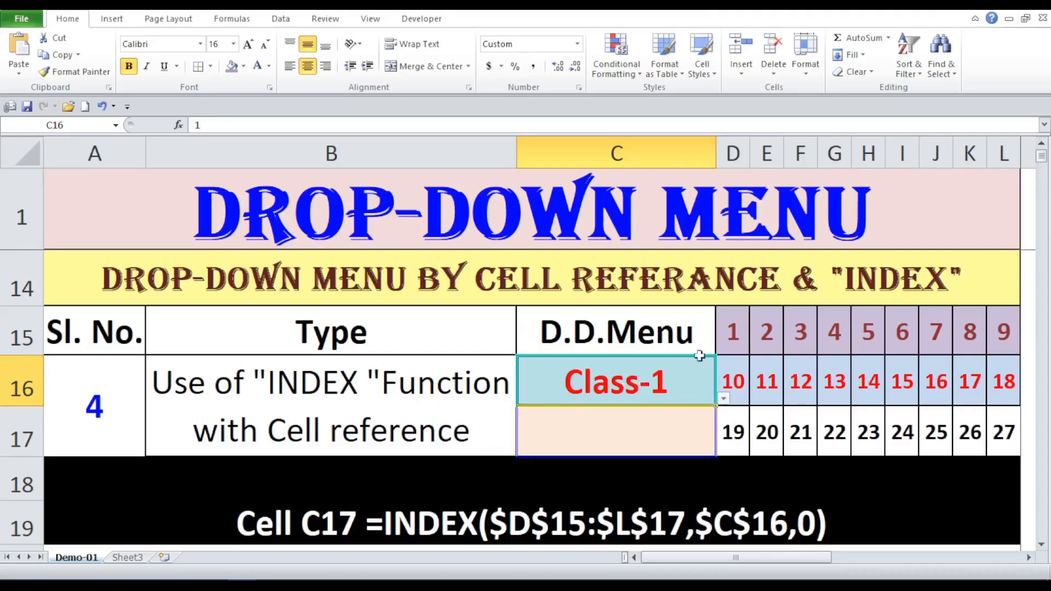
left_click(1007, 437)
left_click_drag(1006, 438, 734, 331)
left_click(668, 338)
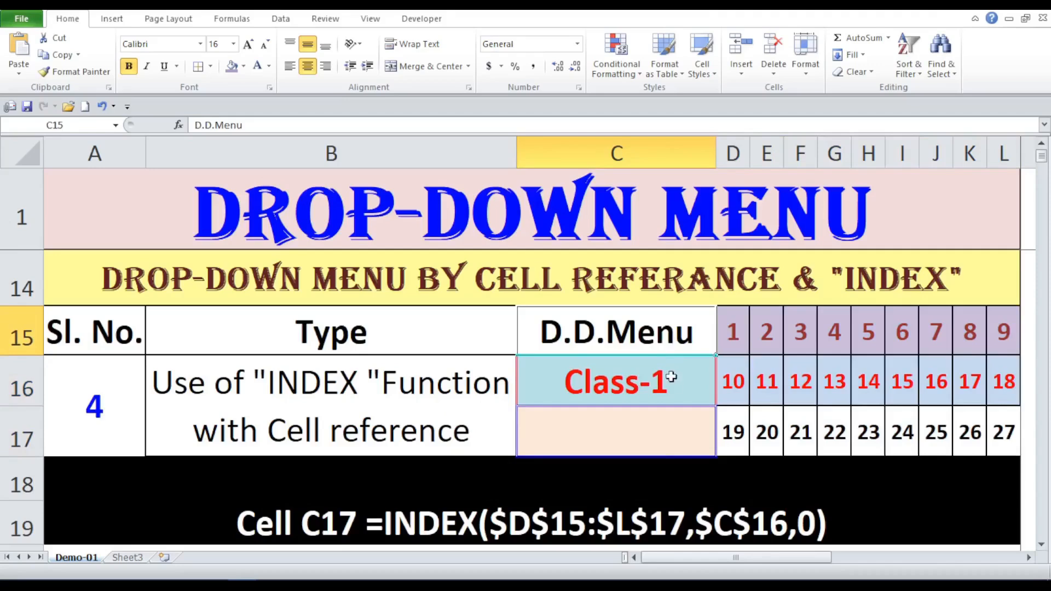
Apply List data validation to cell C17 with the copied source formula =INDEX($D$15:$L$17,$C$16,0)
left_click(662, 420)
left_click(281, 19)
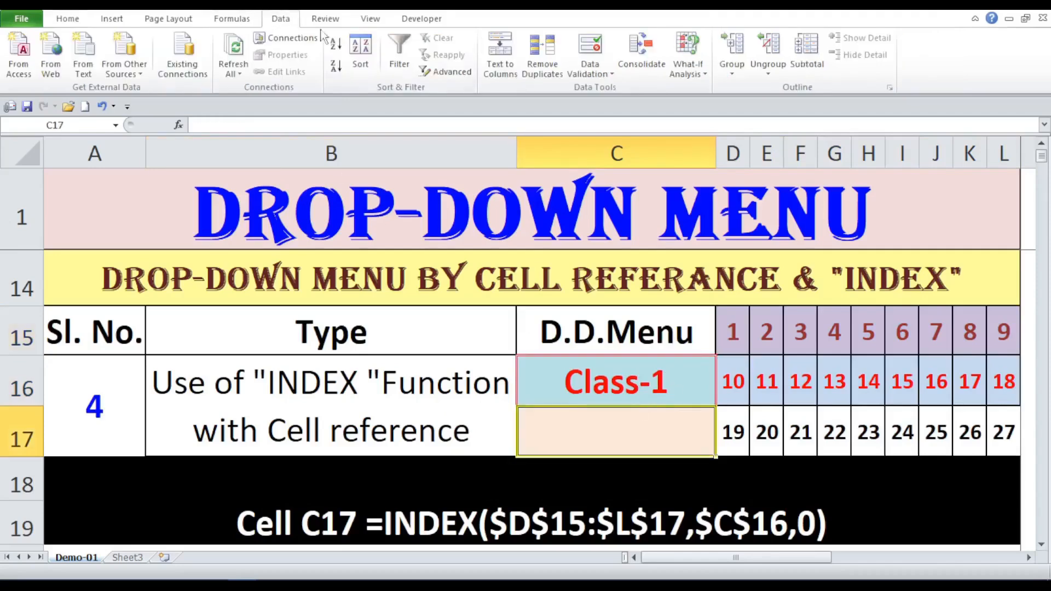
left_click(605, 71)
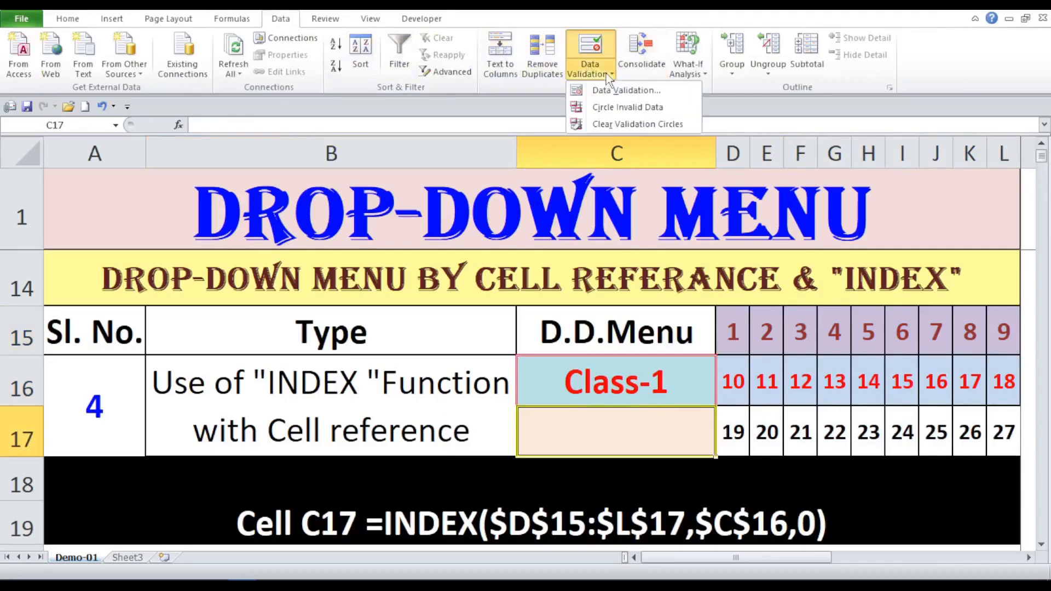
left_click(592, 90)
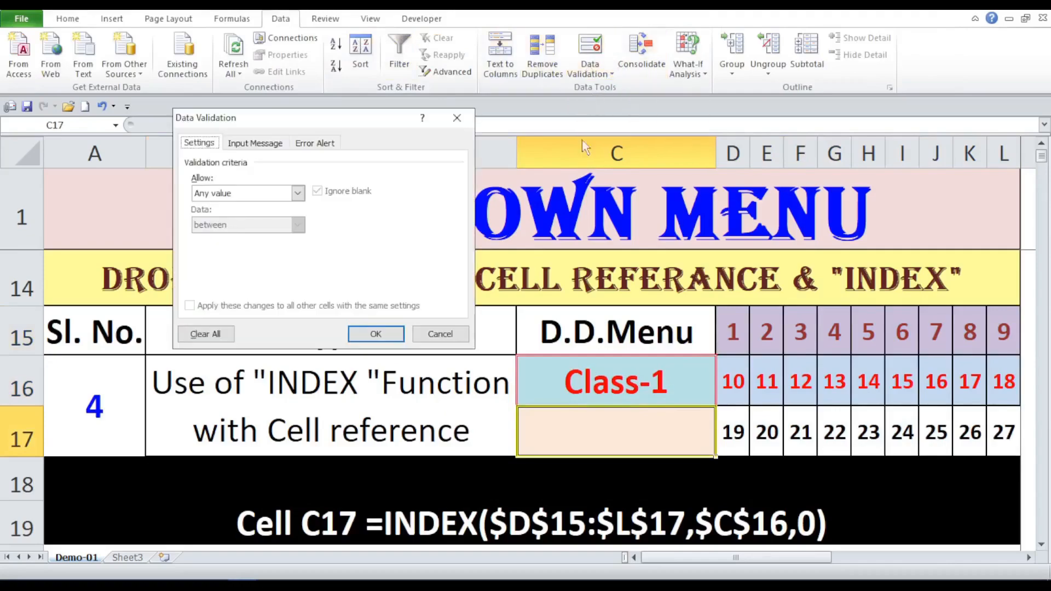
left_click(298, 193)
left_click(253, 238)
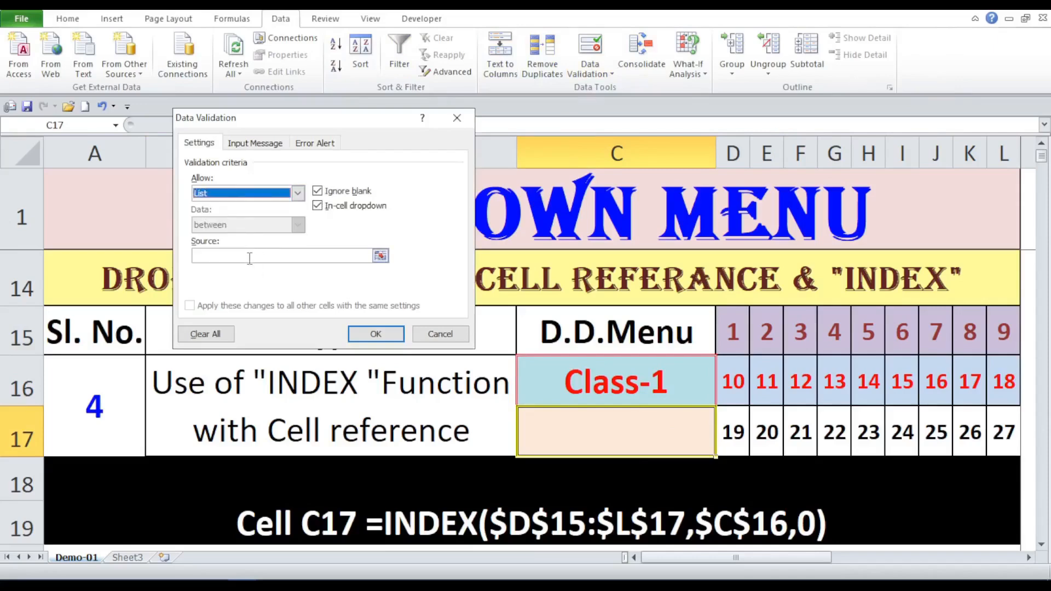
left_click(250, 258)
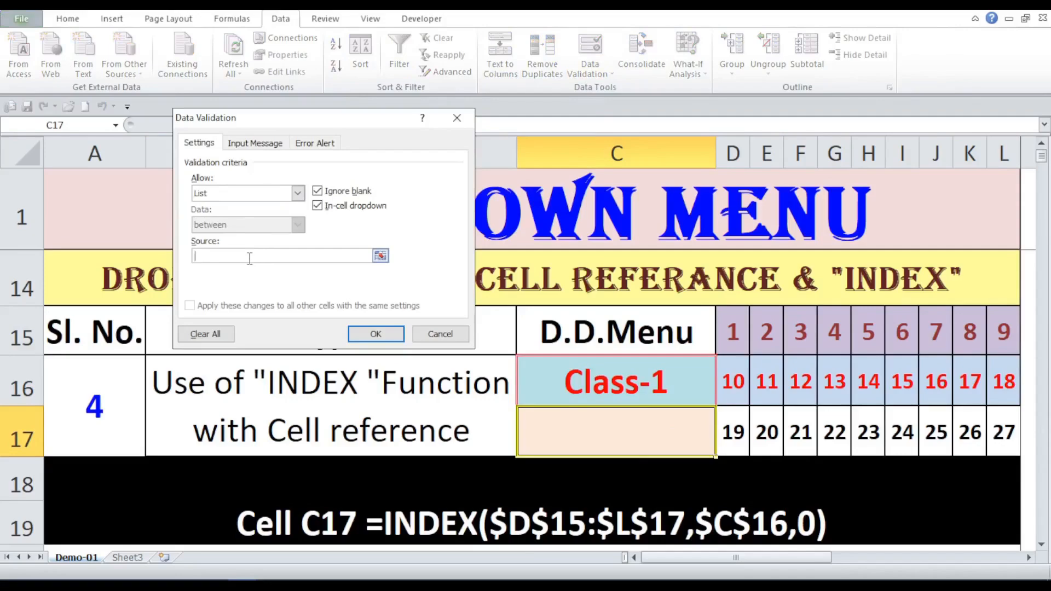
right_click(250, 258)
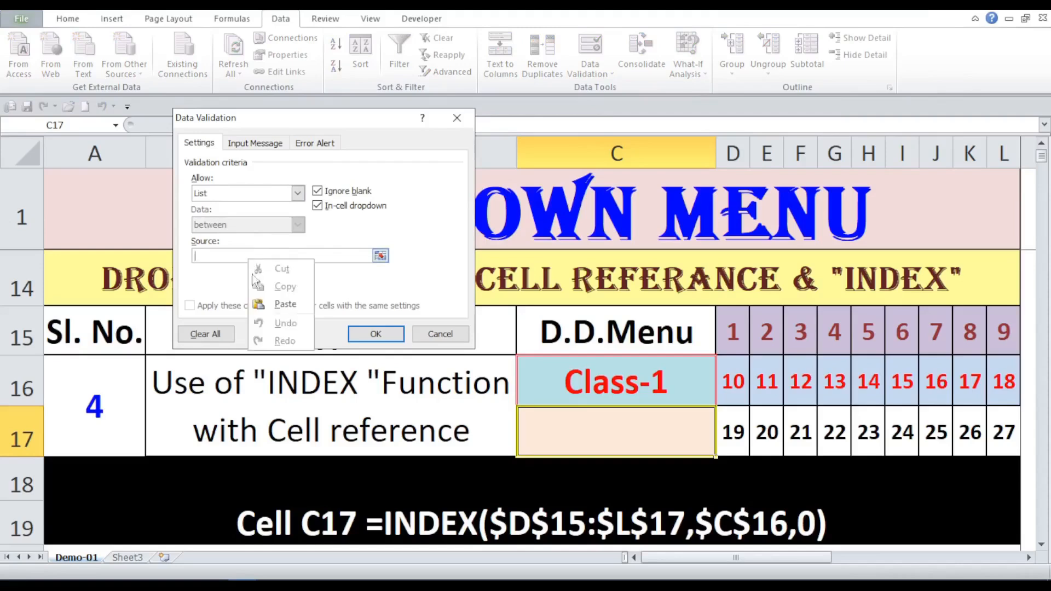
left_click(270, 306)
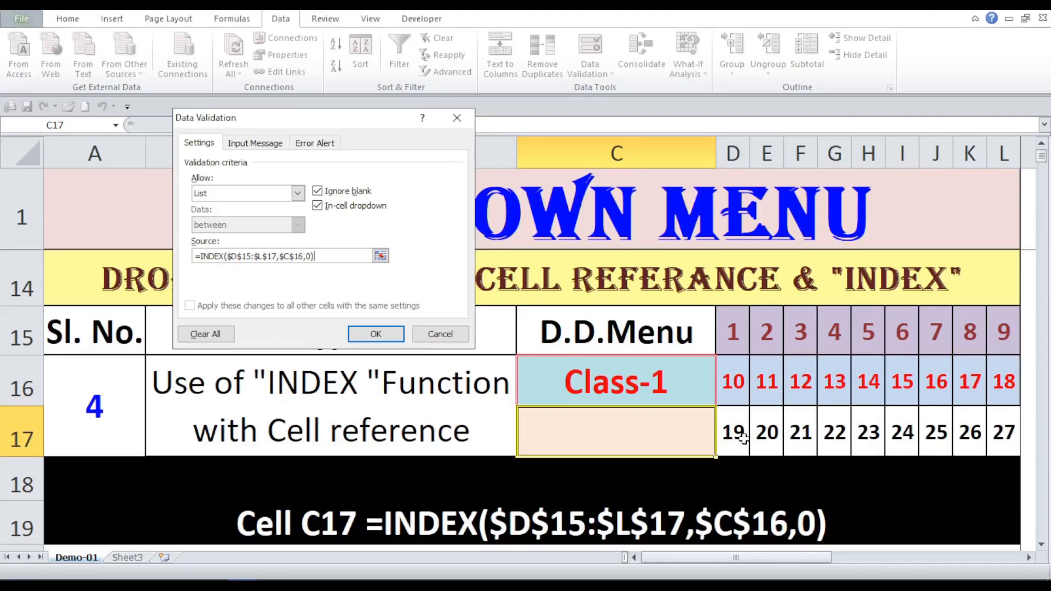
left_click(389, 335)
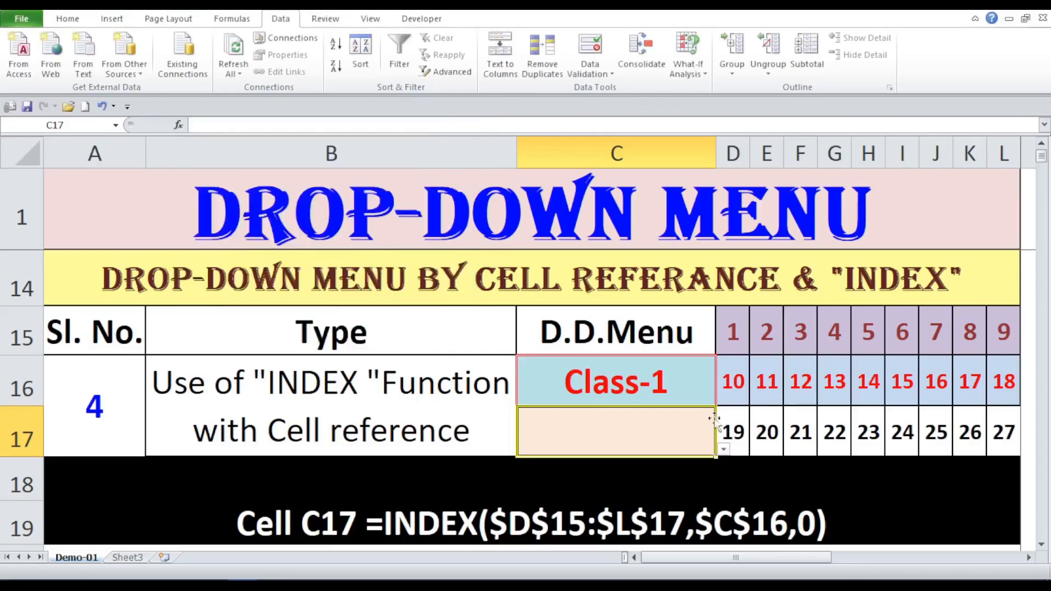
Look through the roll number drop-down list in cell C17 and choose 5 from it
left_click(697, 392)
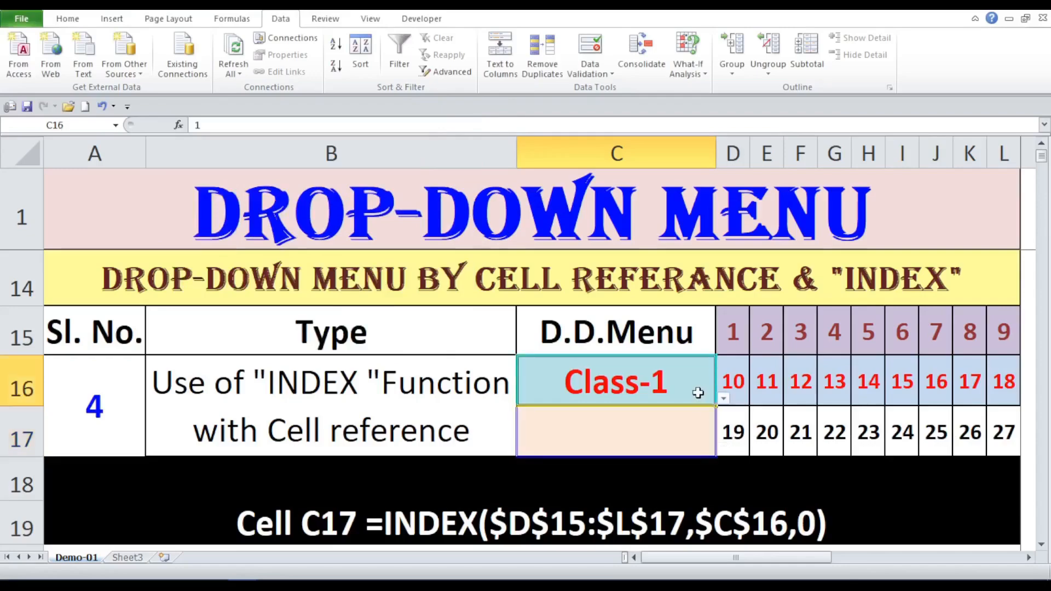
left_click(706, 424)
left_click(688, 380)
left_click(679, 424)
left_click(723, 450)
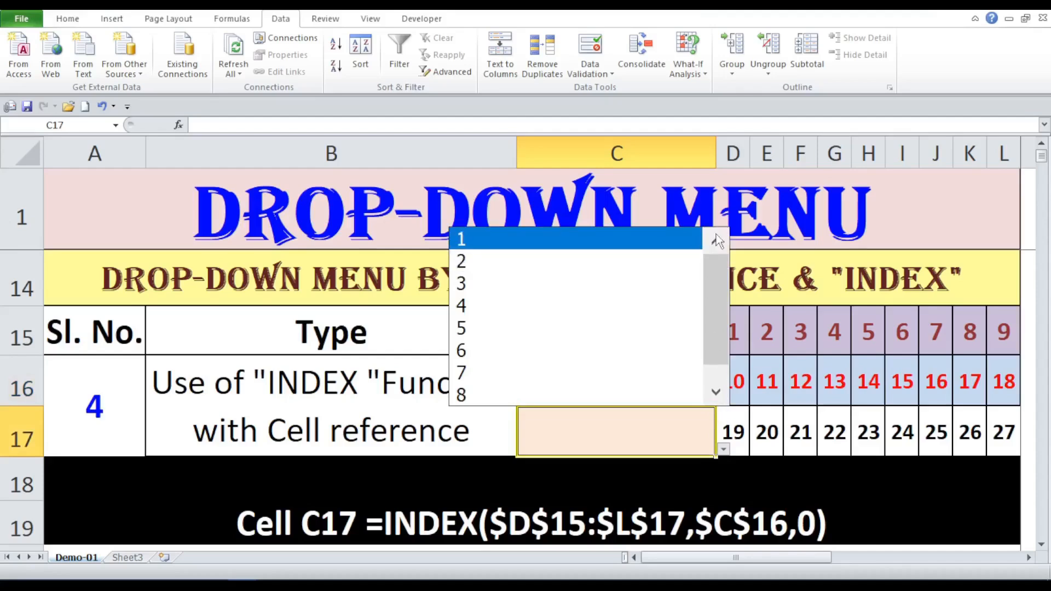
left_click(716, 393)
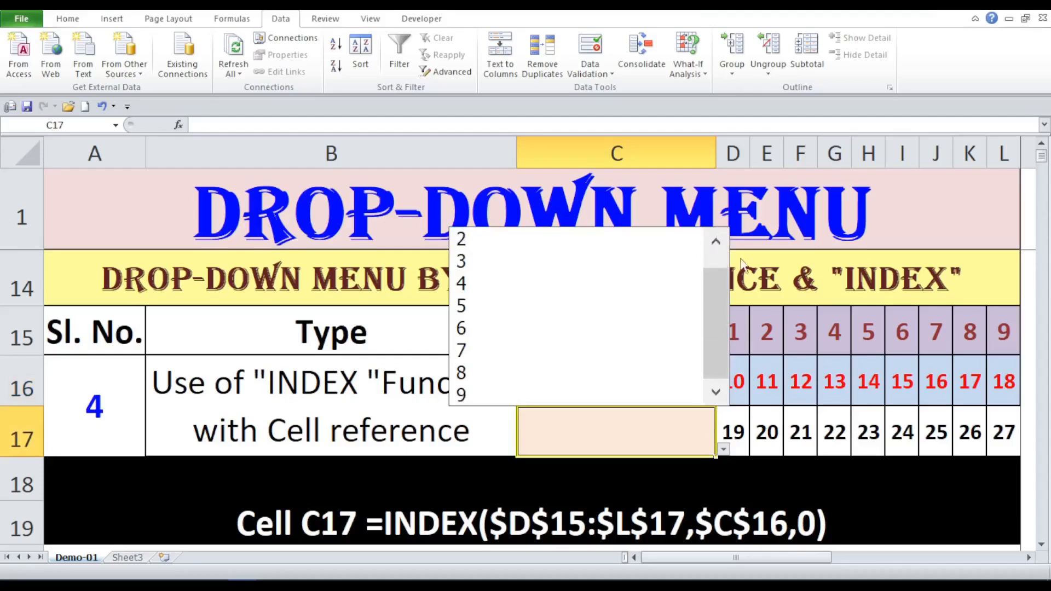
left_click(716, 240)
left_click(611, 328)
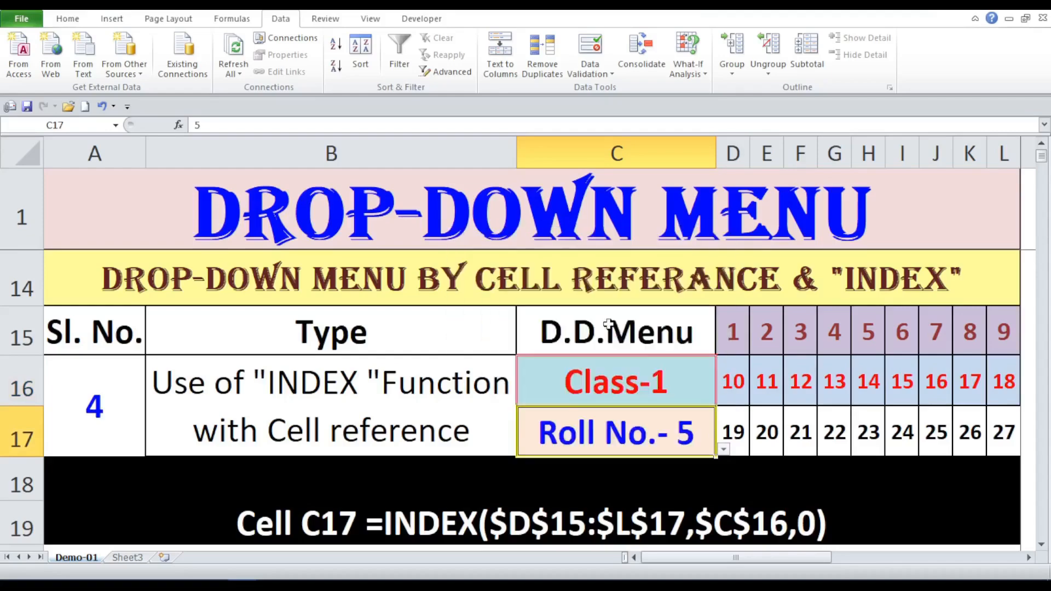
Choose 2 from the class drop-down list in selector cell C16
left_click(701, 380)
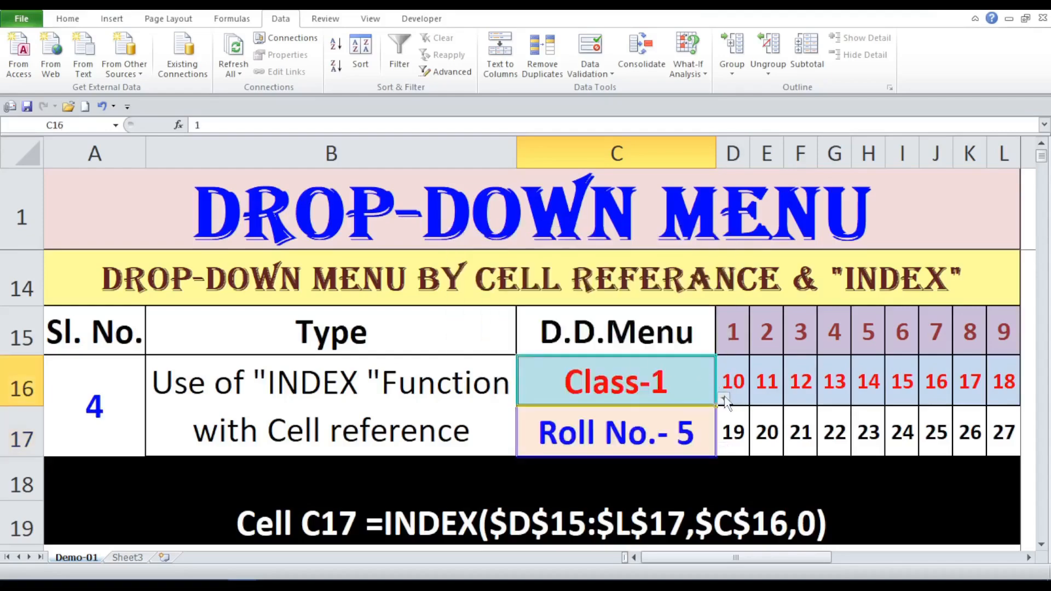
left_click(723, 399)
left_click(687, 436)
Look through the roll number drop-down list in cell C17 for class 2 and choose 15 from it
left_click(691, 435)
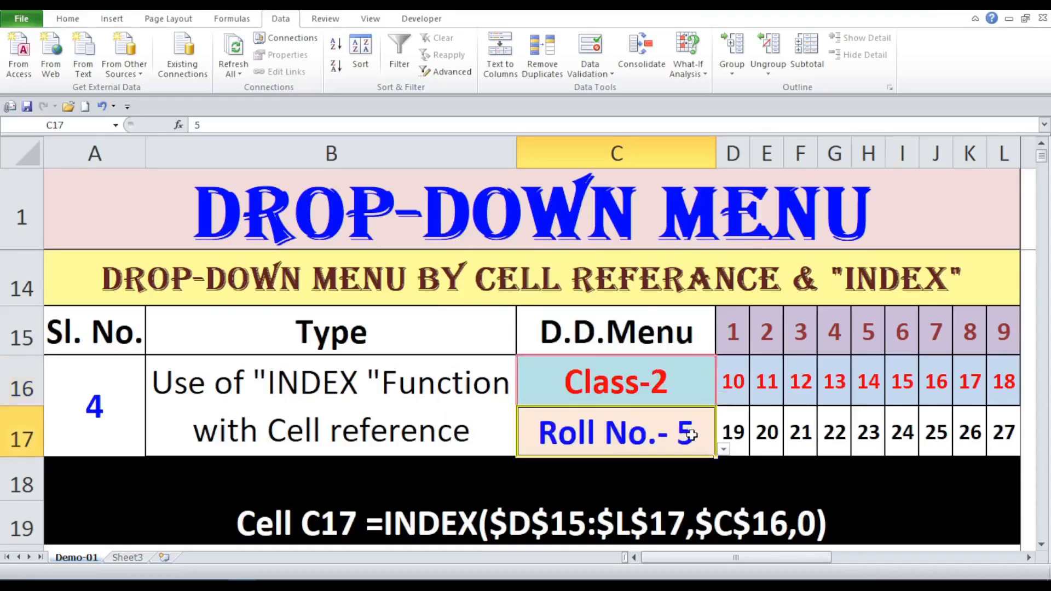
left_click(723, 450)
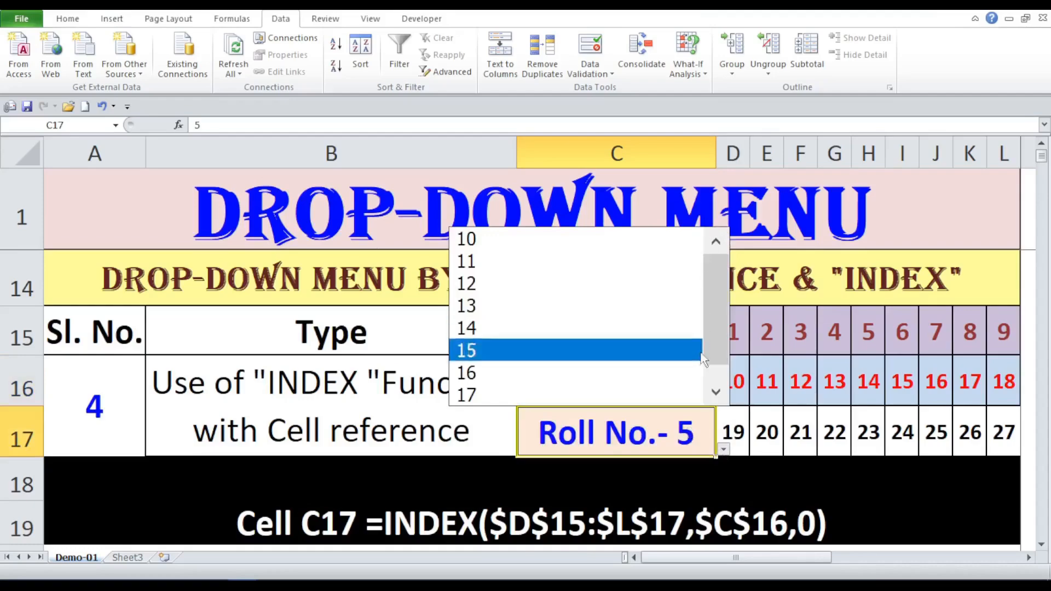
left_click(717, 394)
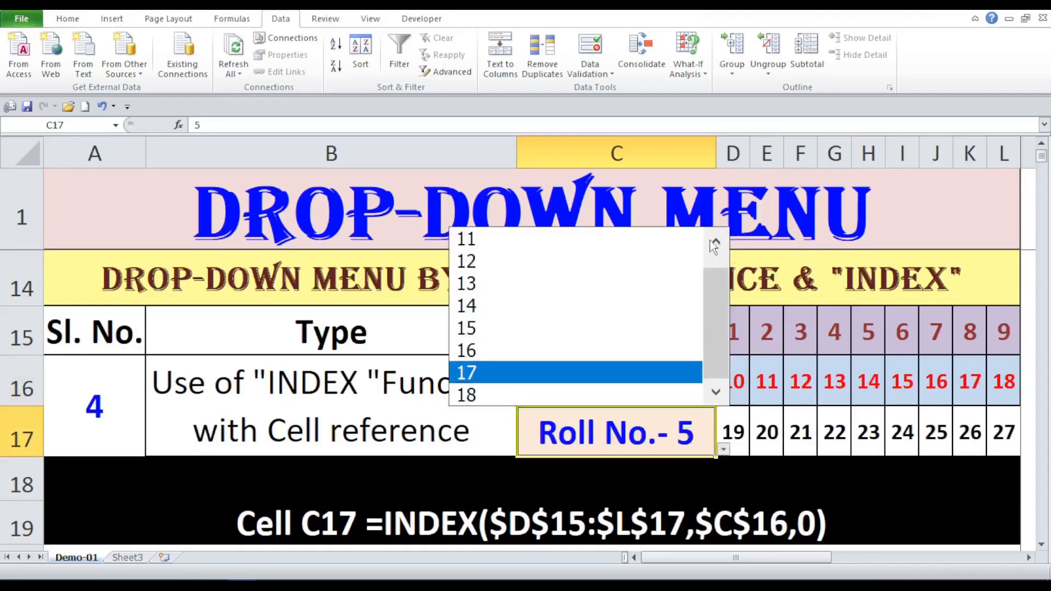
left_click(715, 242)
left_click(715, 392)
left_click(597, 328)
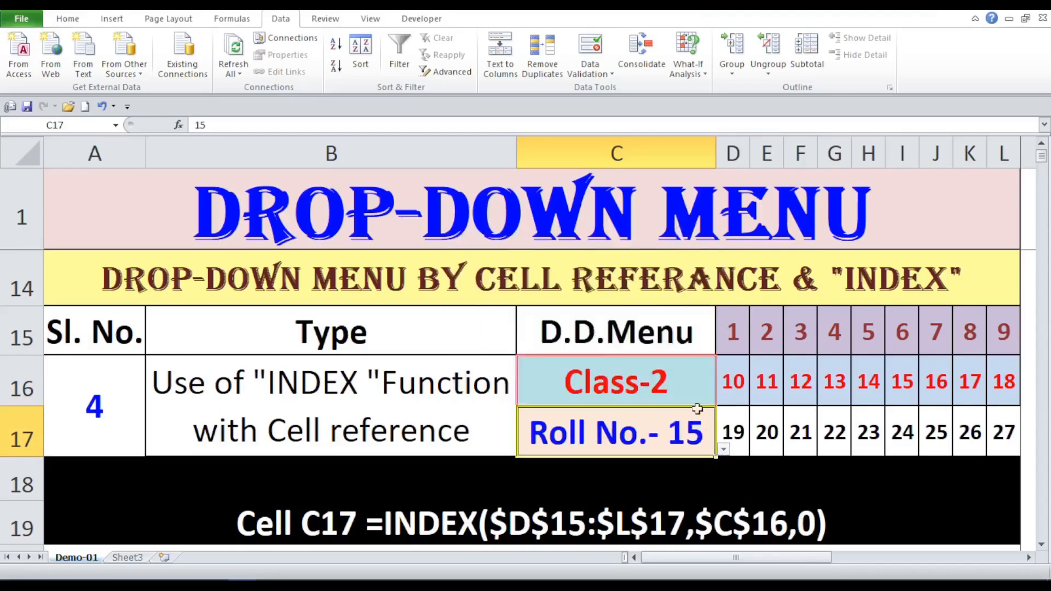
Choose 3 from the class drop-down list in selector cell C16
left_click(712, 379)
left_click(724, 399)
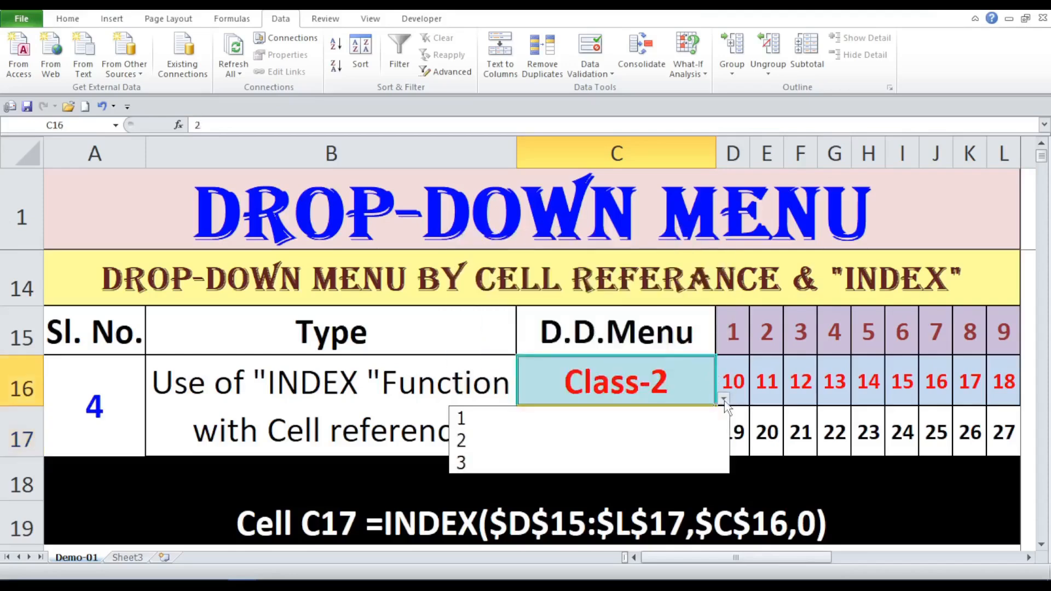
left_click(644, 459)
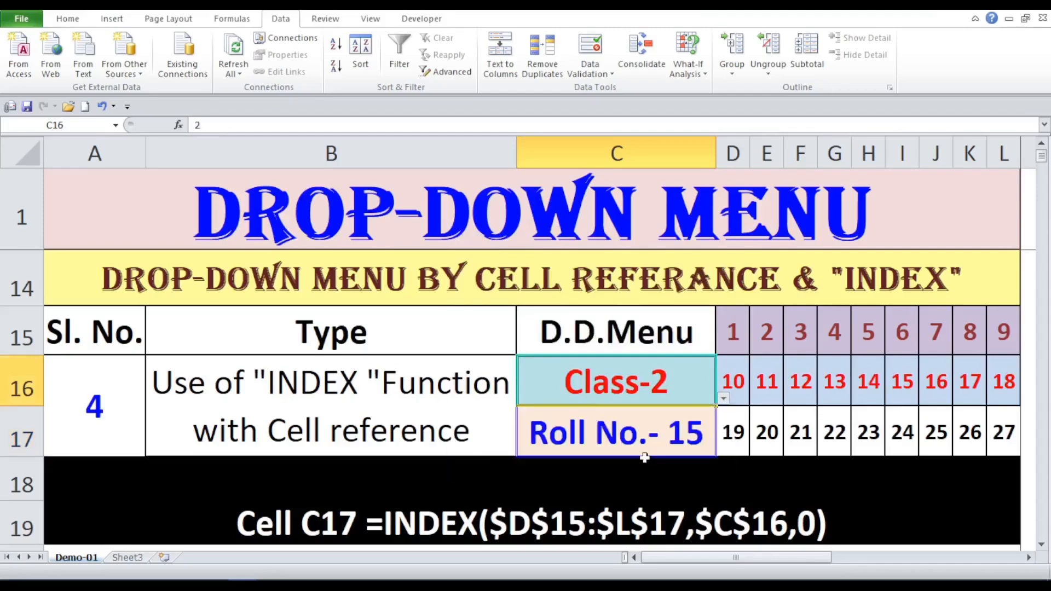
Look through the roll number drop-down list in cell C17 for class 3 and choose 23 from it
left_click(675, 441)
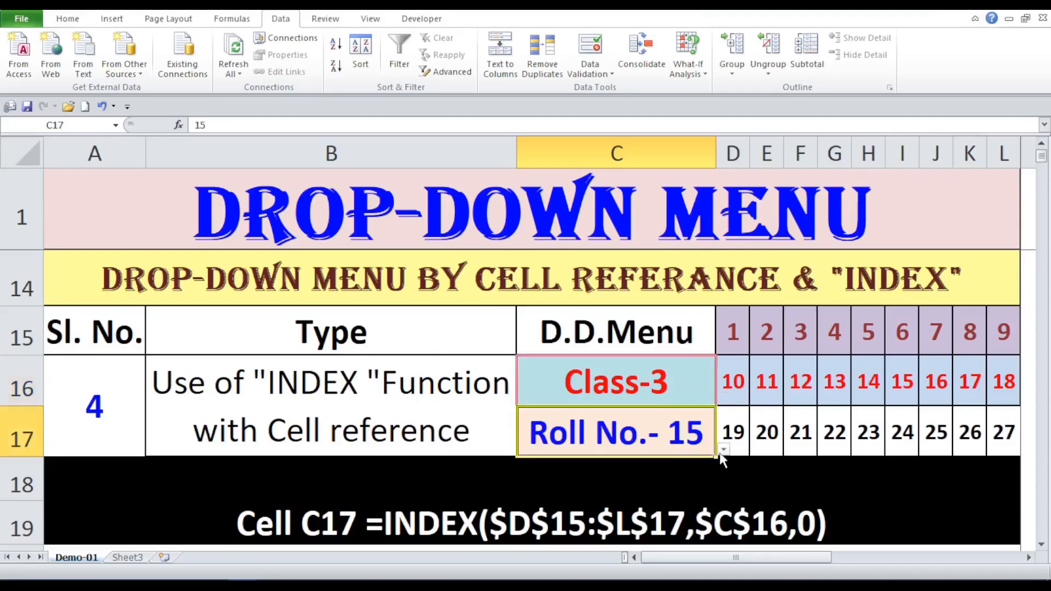
left_click(723, 450)
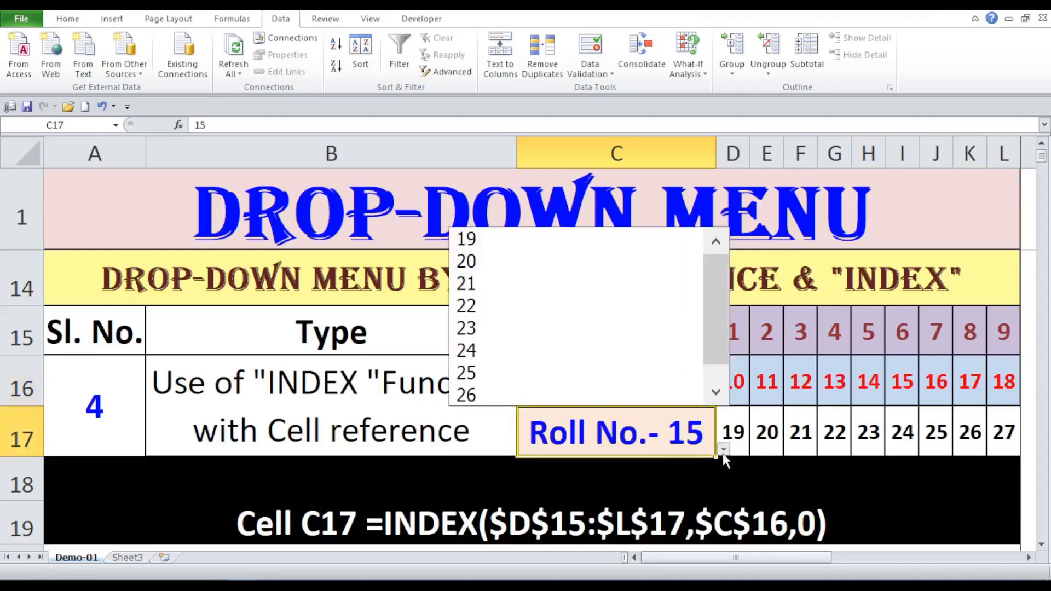
left_click(716, 391)
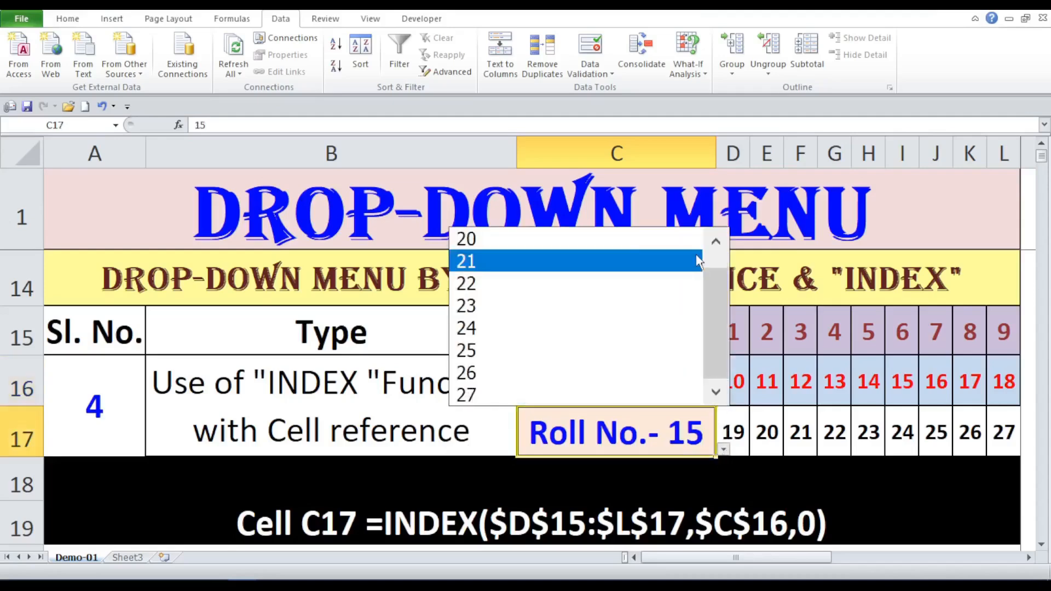
left_click(712, 242)
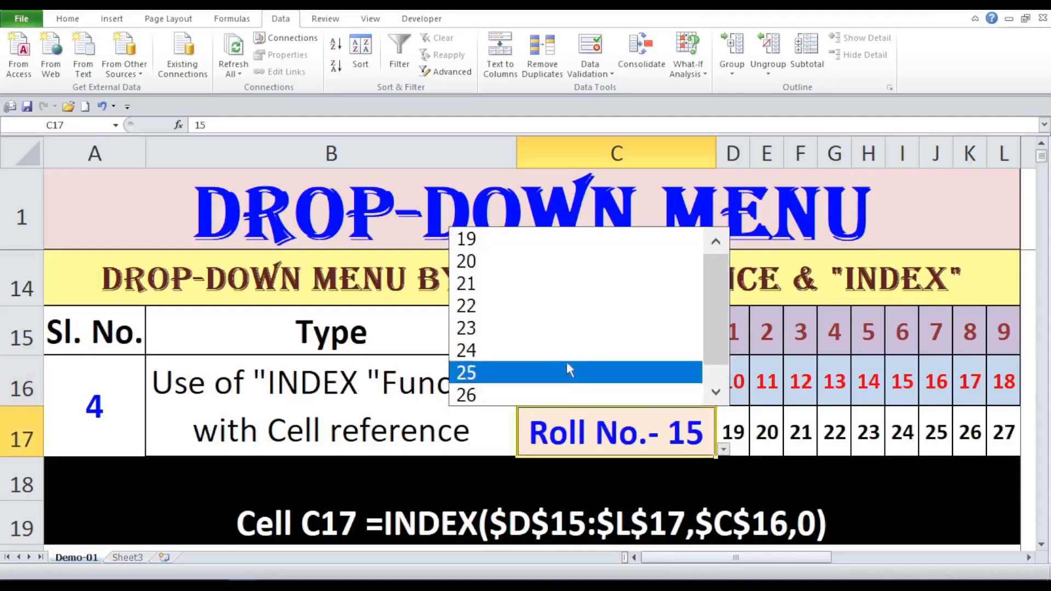
left_click(542, 330)
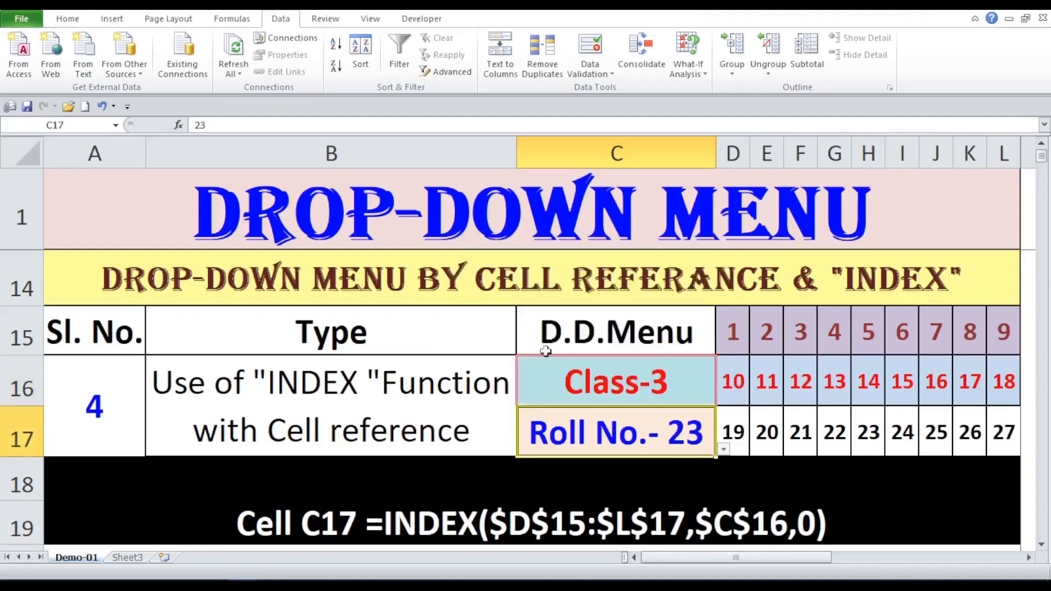
left_click(447, 433)
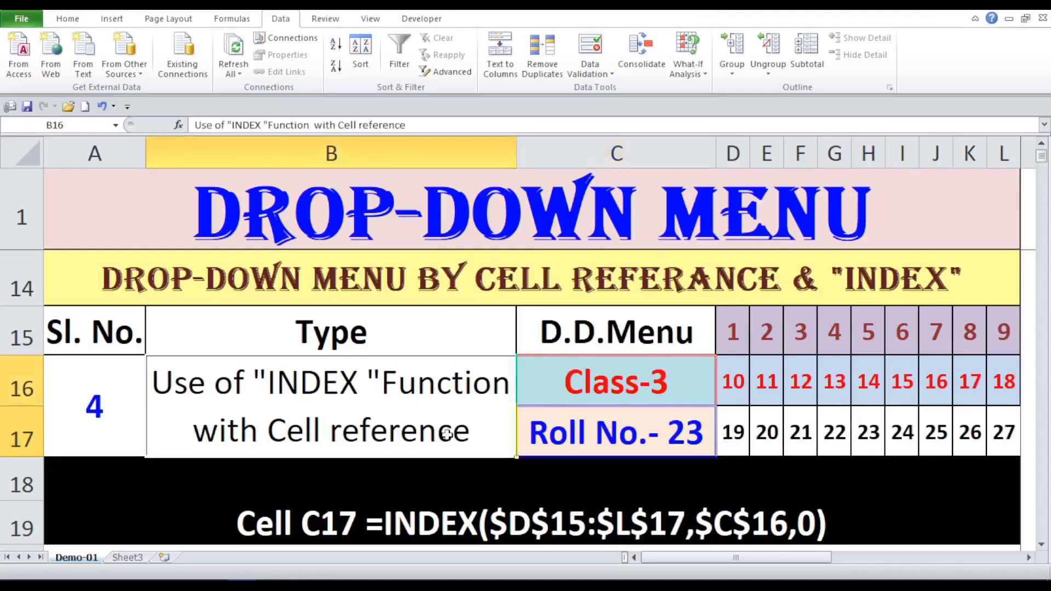